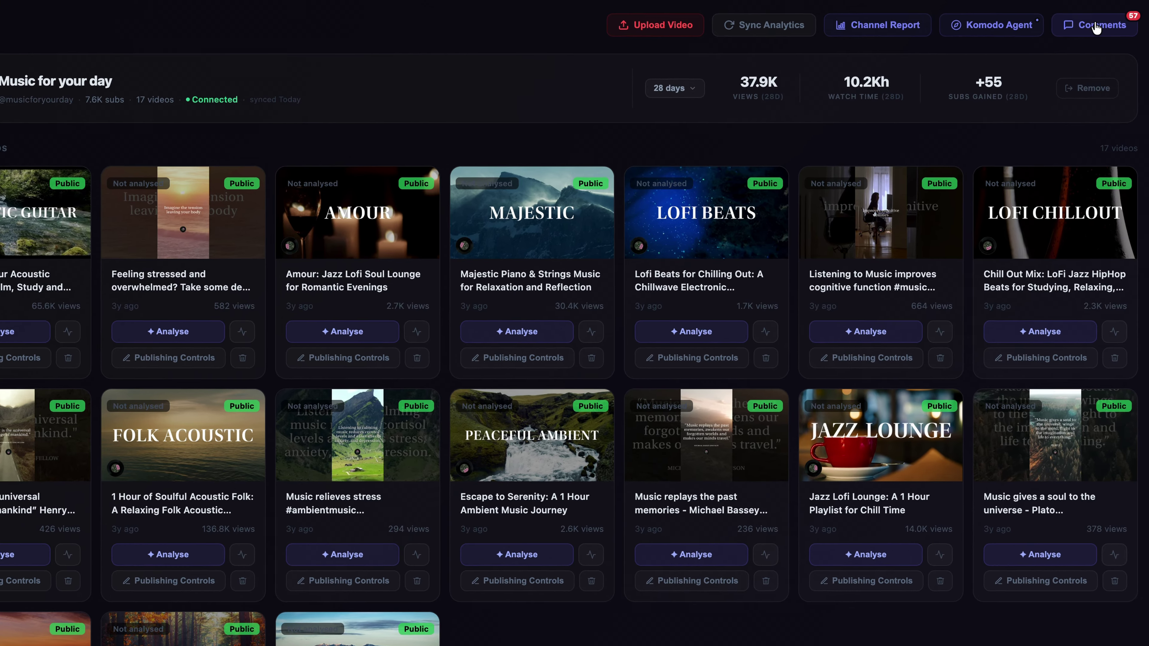
left_click(1095, 25)
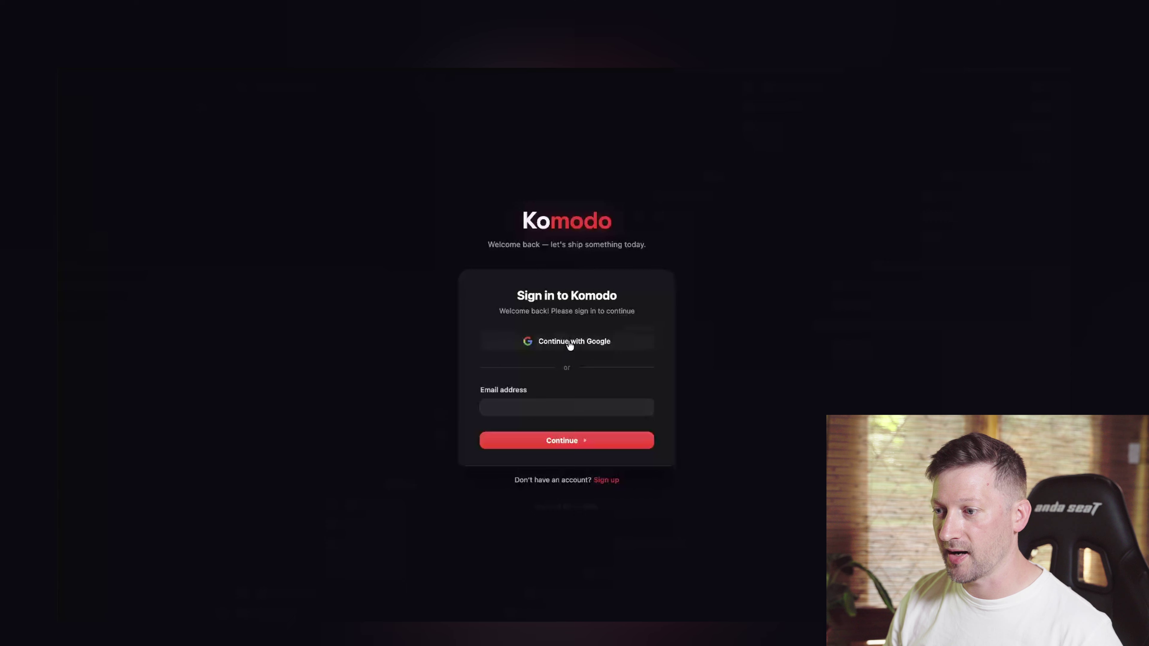
Sign in to Komodo with the personal Google account.
left_click(569, 344)
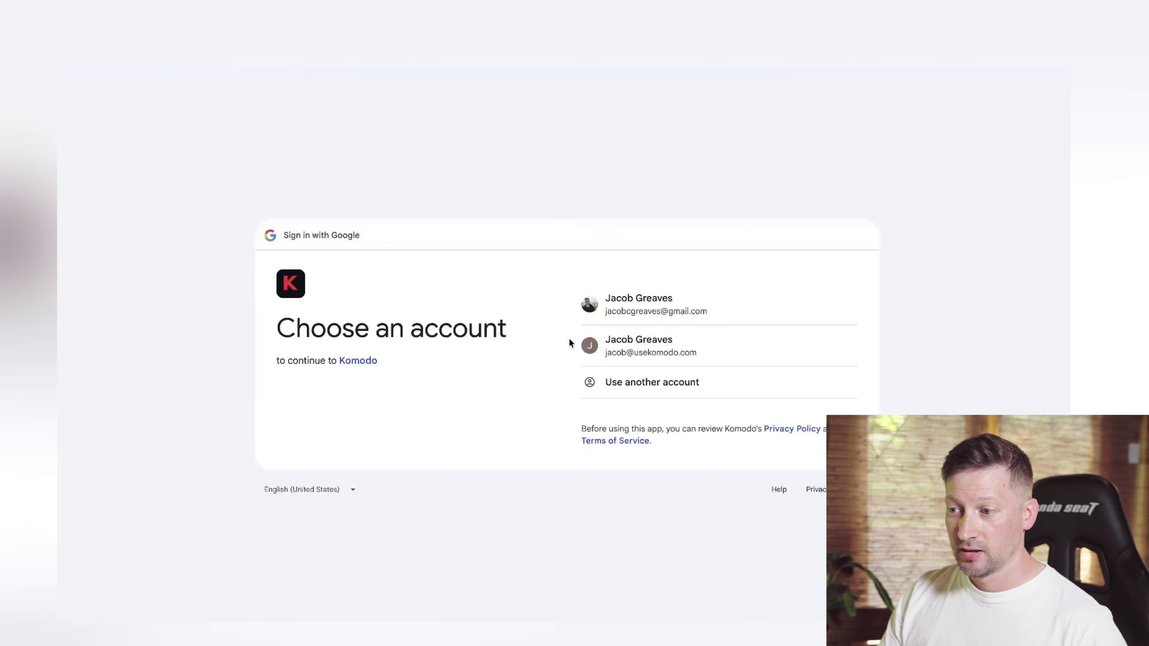
left_click(646, 303)
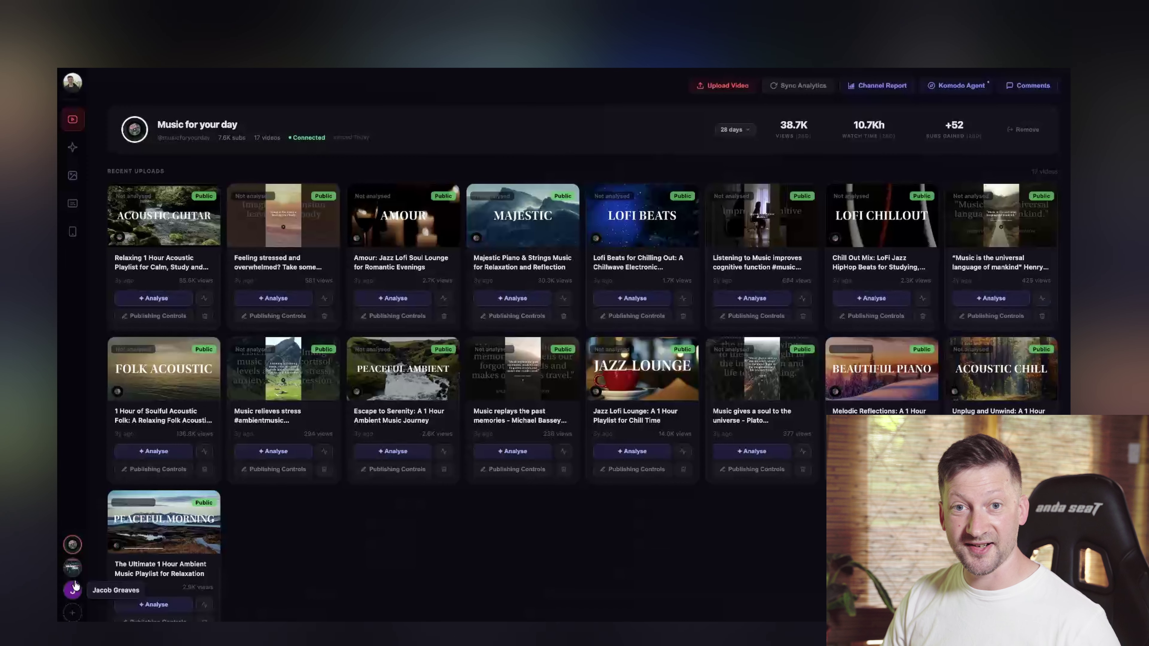
Open the EverydayCreative channel and run Auto-analyse on the "Ultimate Guide to Time Remapping" video.
left_click(72, 615)
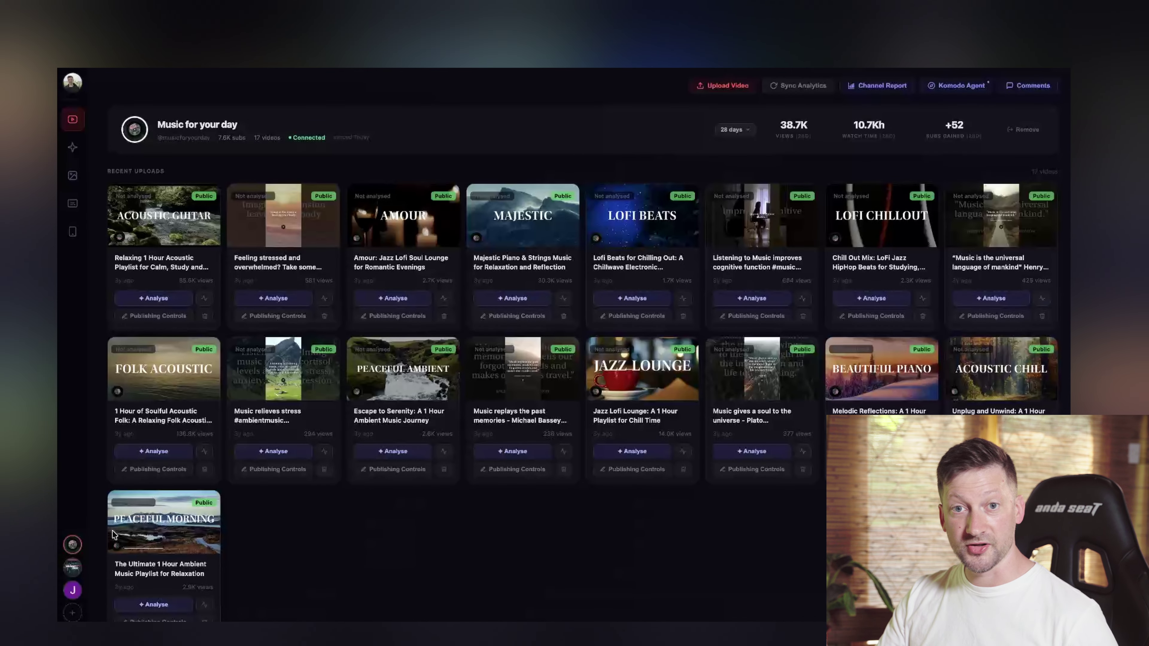
left_click(73, 567)
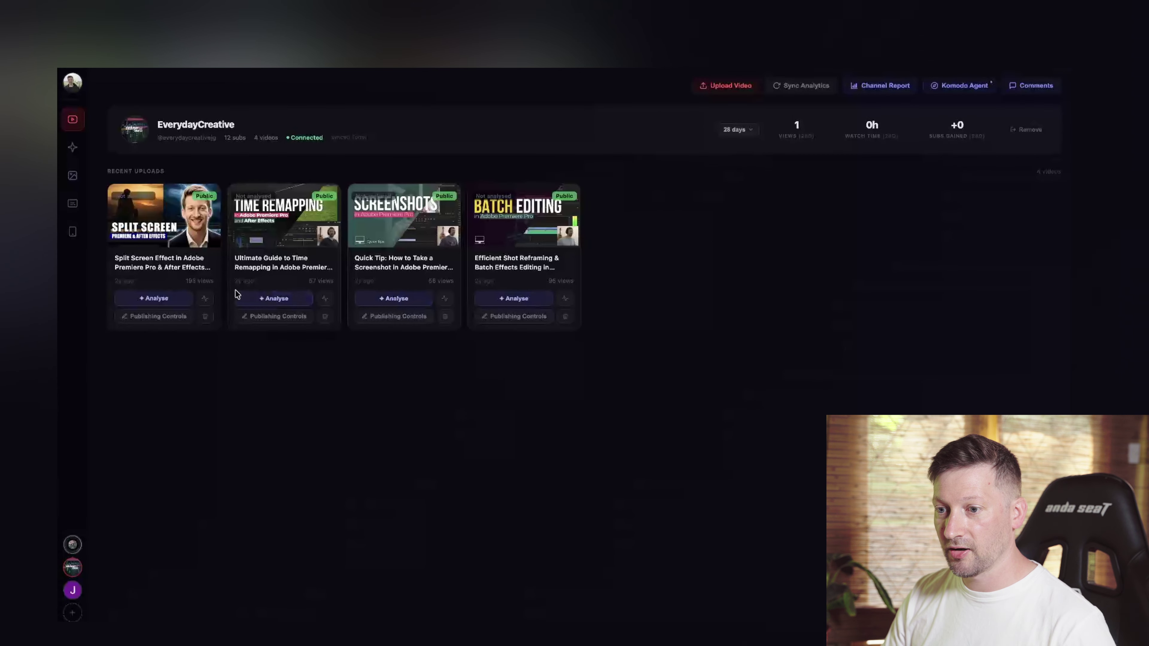
left_click(265, 299)
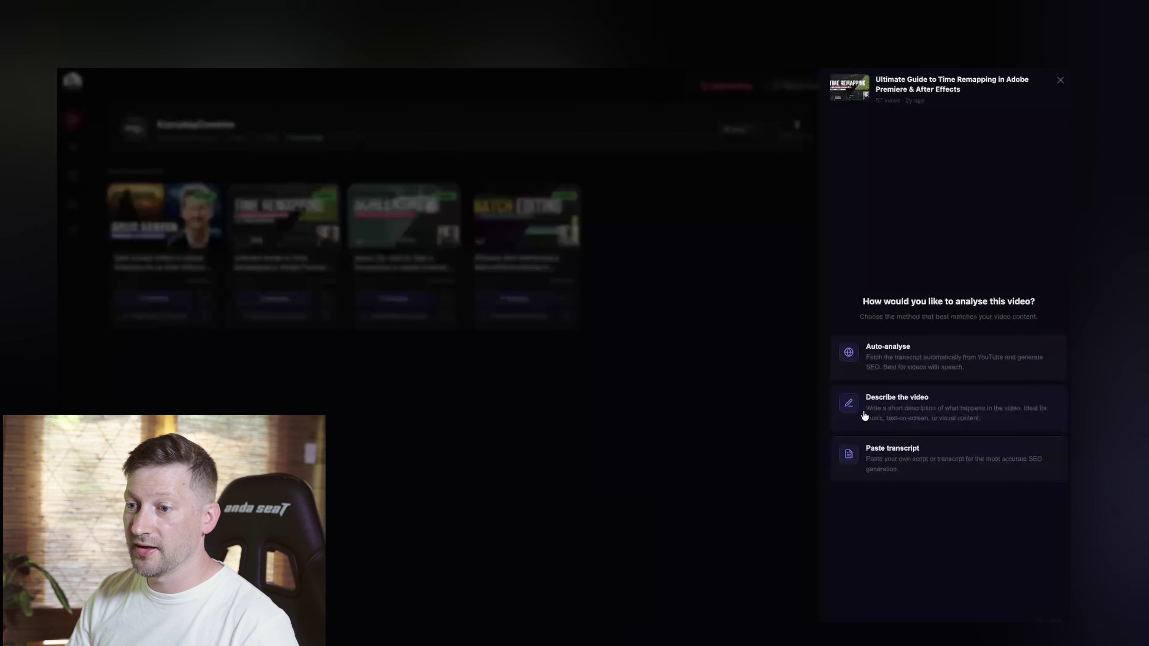
left_click(906, 367)
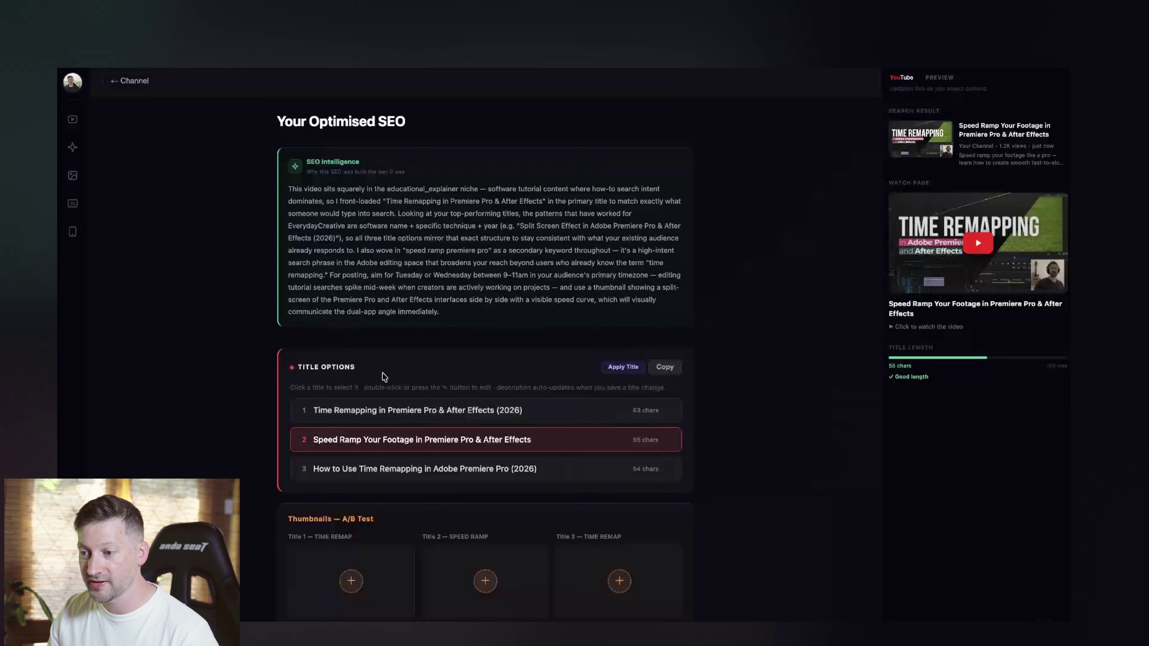
Preview the three title options and apply the second one, "Speed Ramp Your Footage in Premiere Pro & After Effects".
left_click(420, 413)
left_click(421, 439)
left_click(428, 468)
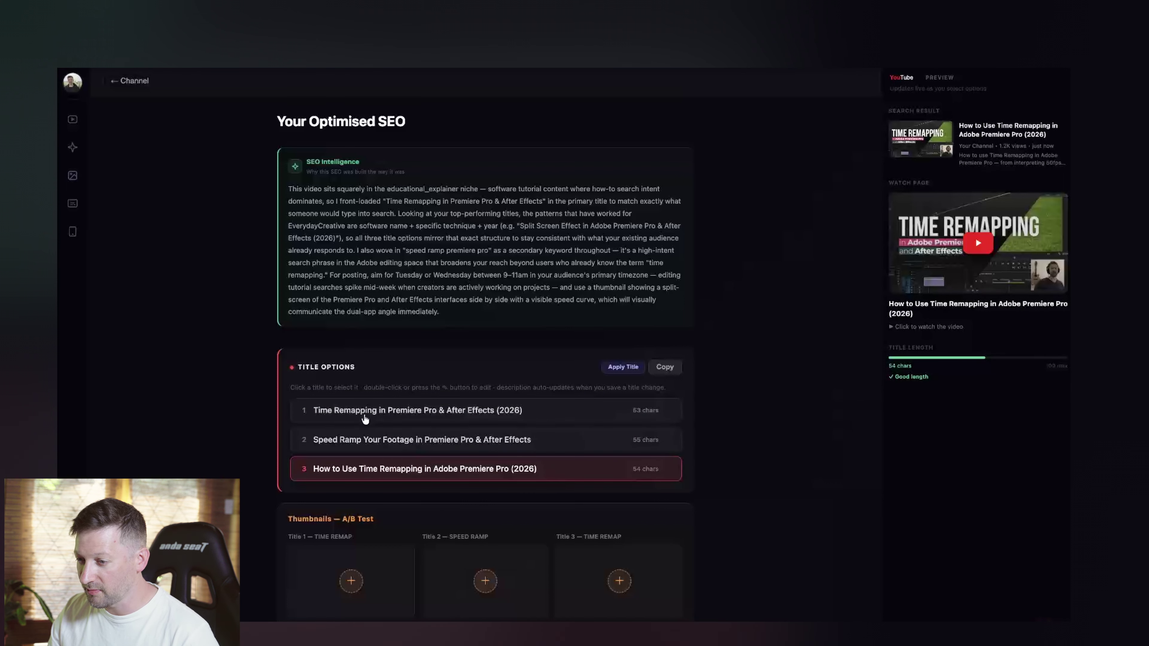
left_click(409, 440)
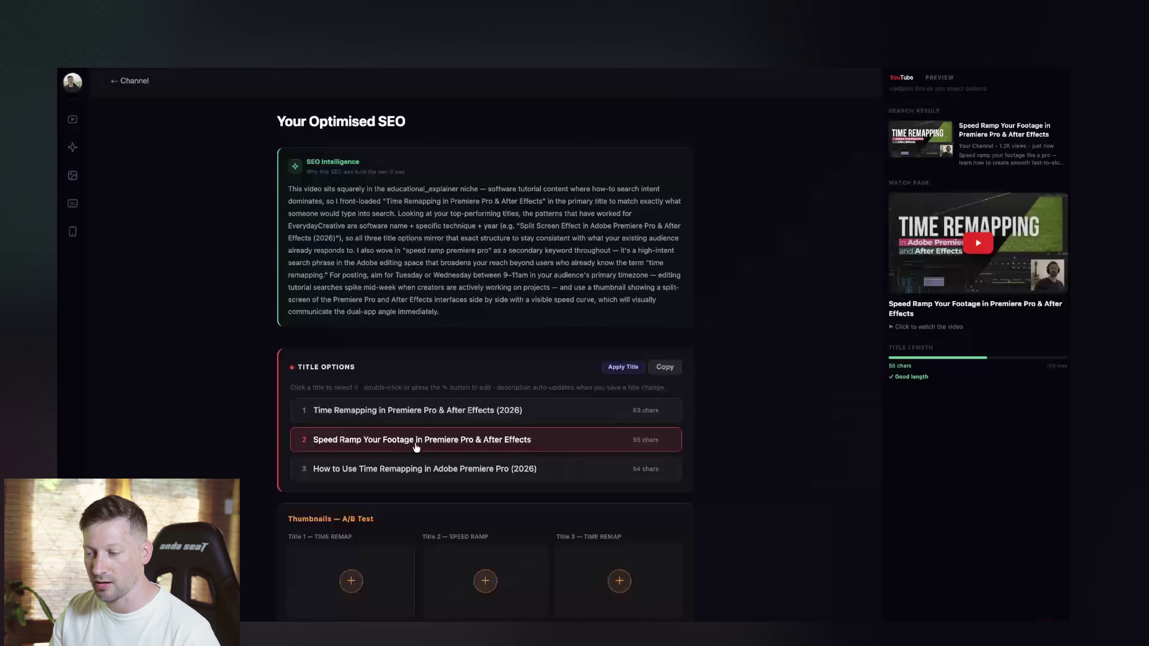
left_click(624, 367)
Edit the second title option to read "Speed Ramp Your Footage in Premiere Pro & After Effects 2026".
scroll(538, 446, "down", 2)
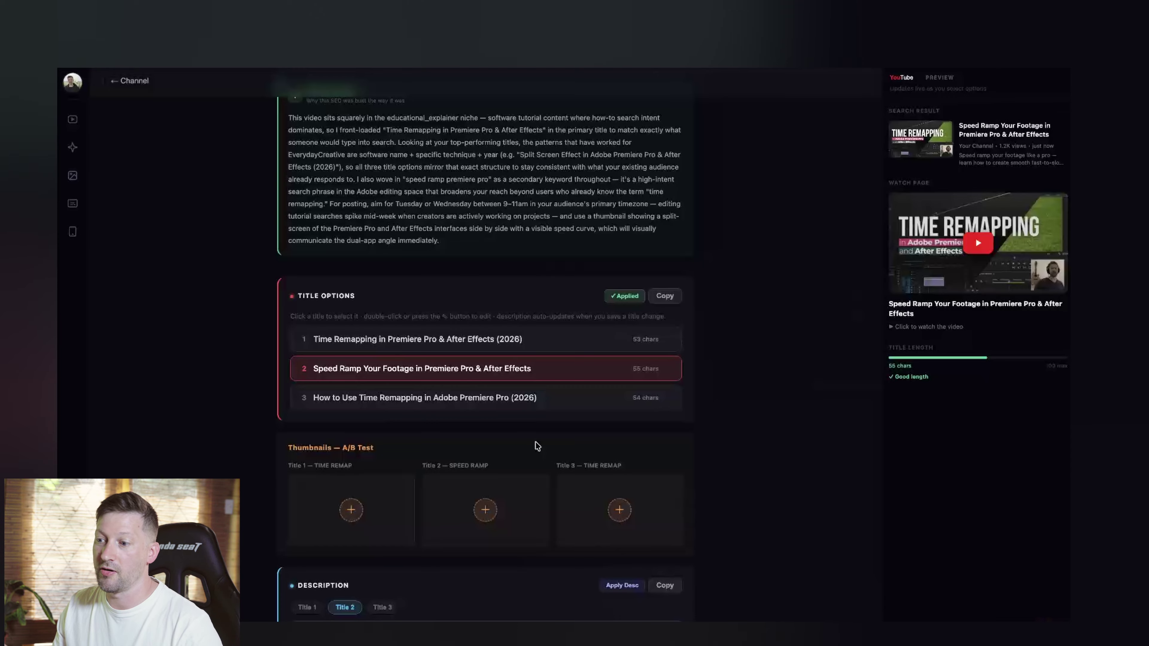
scroll(507, 407, "down", 1)
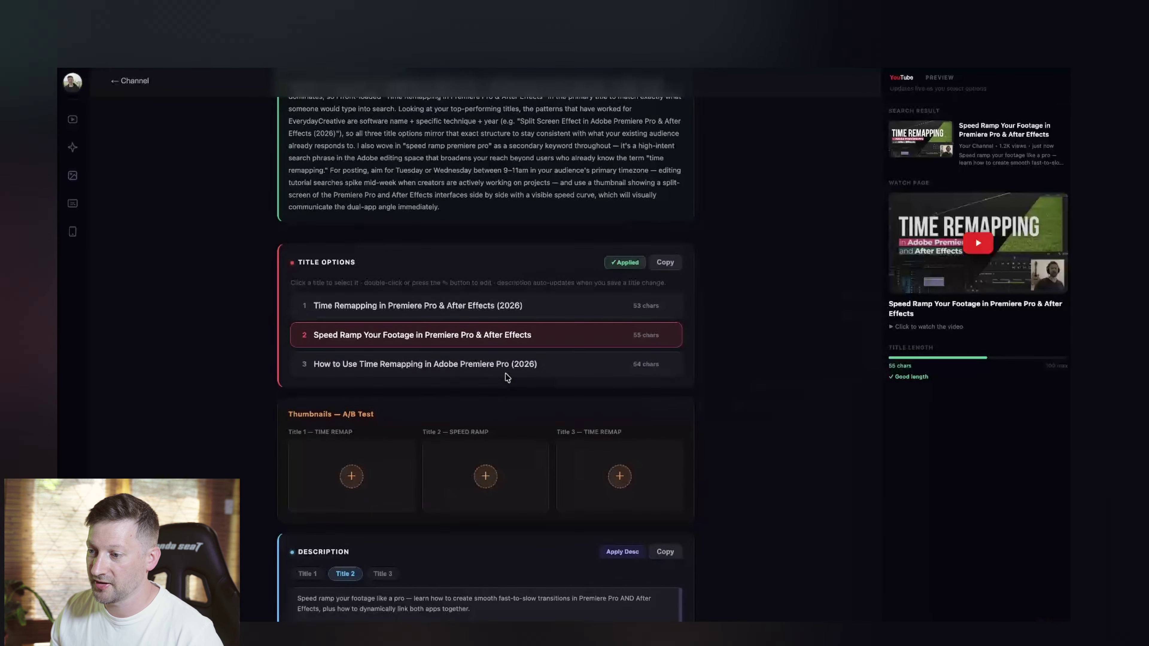
double_click(523, 330)
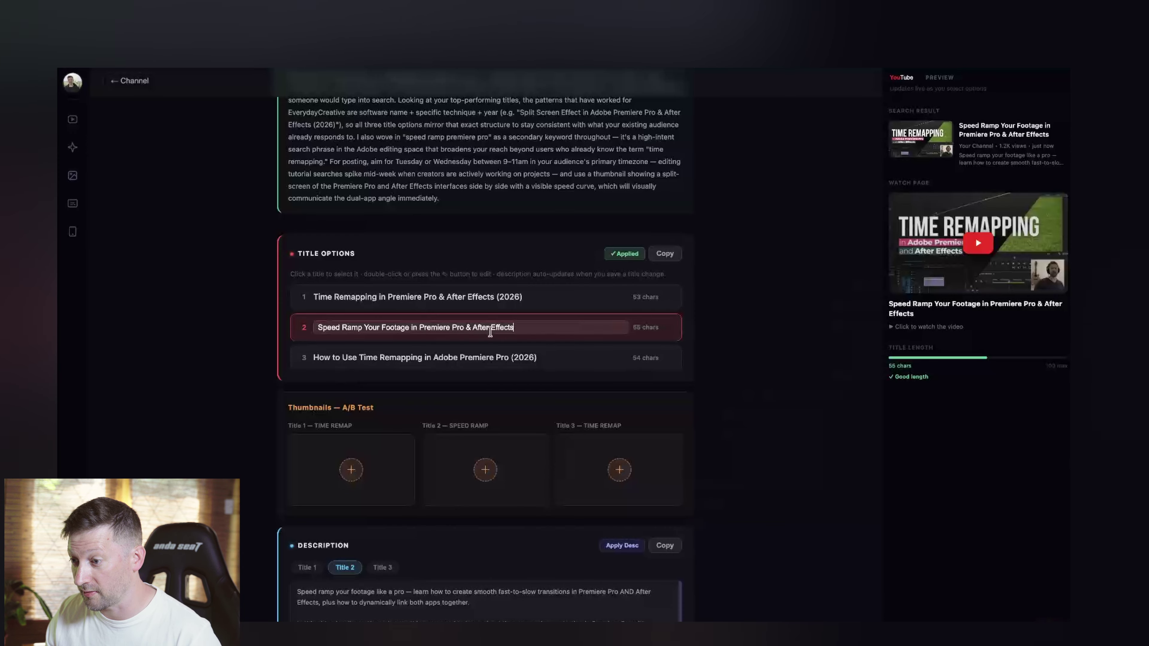
type("2026")
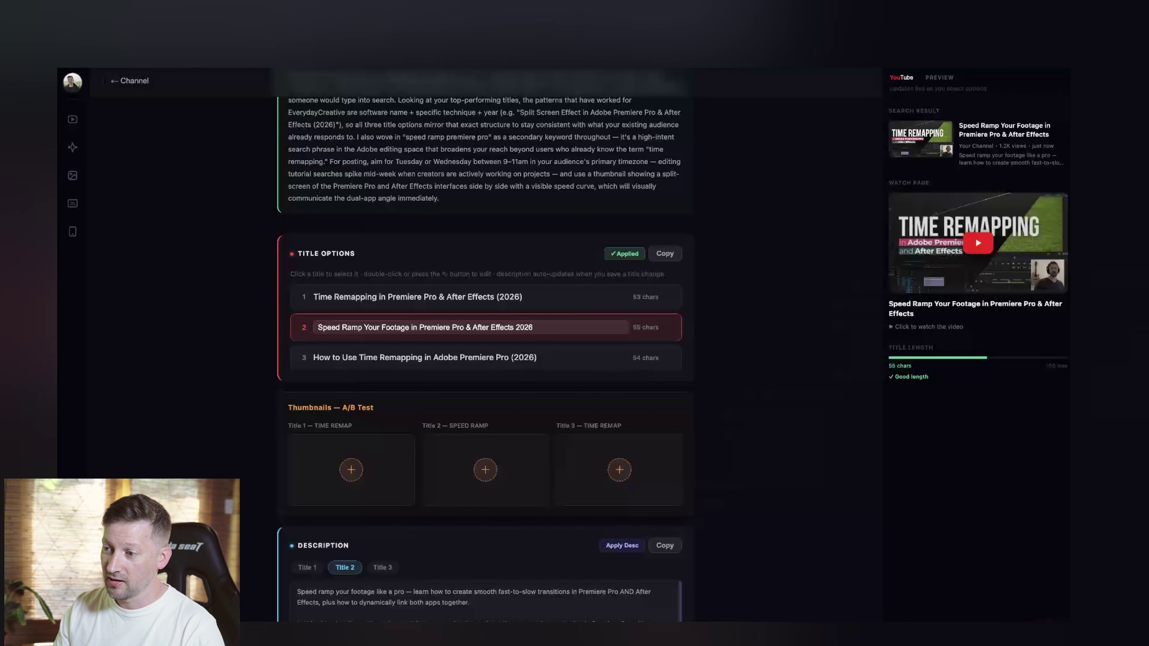
key("Return")
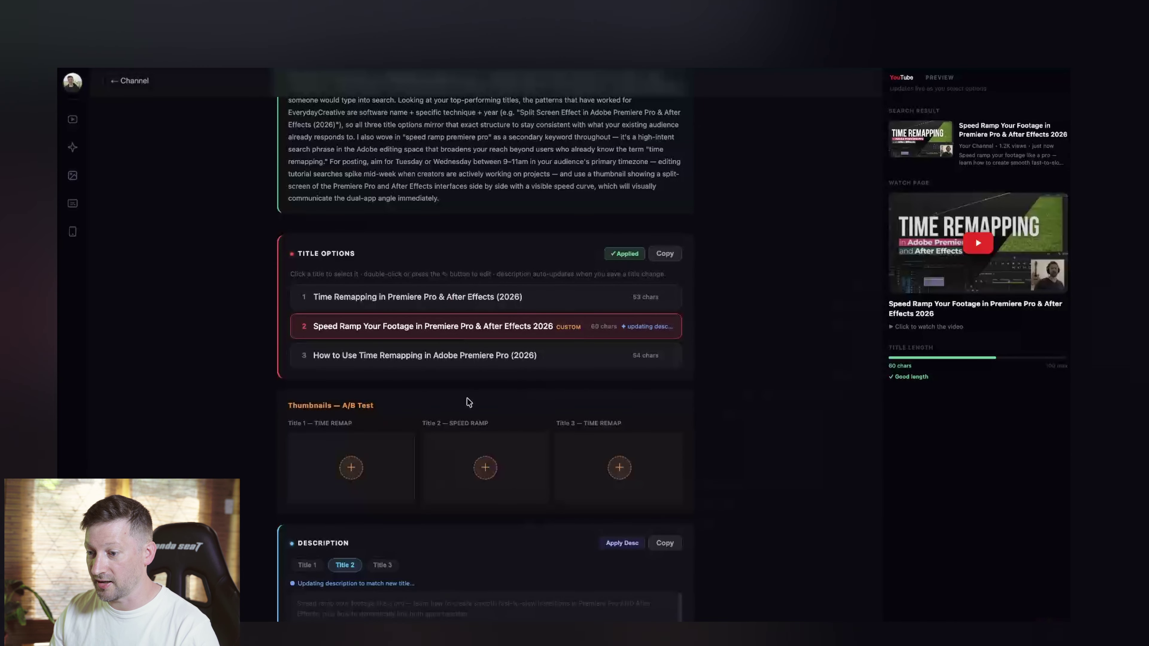
scroll(387, 566, "down", 1)
scroll(388, 566, "up", 2)
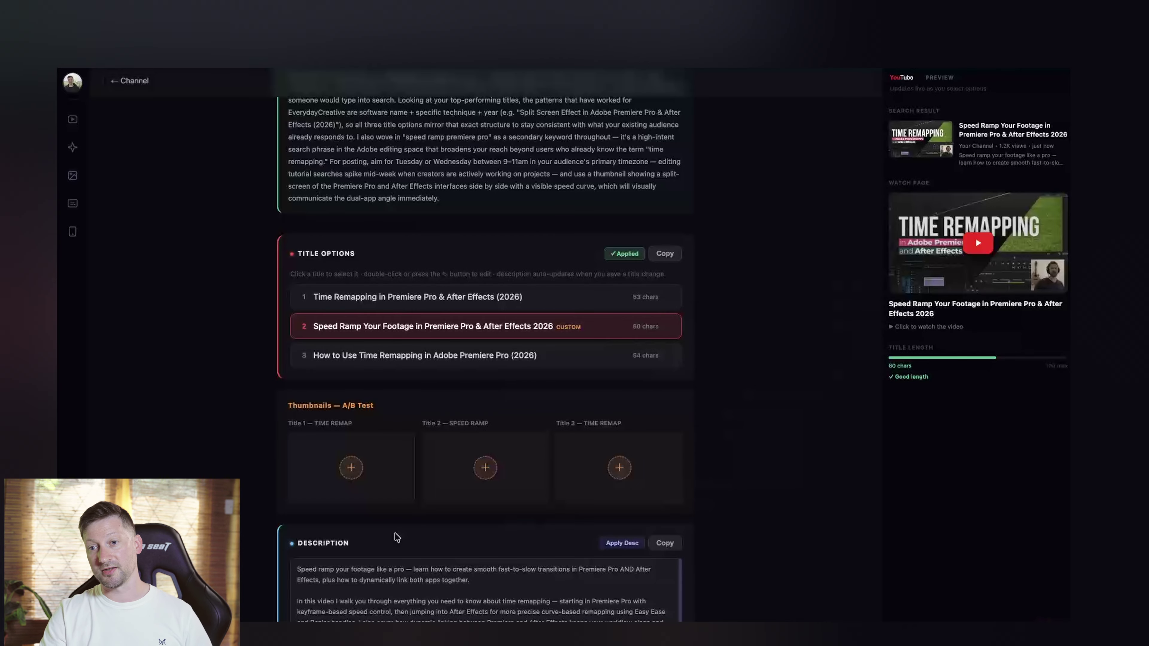
Open the Title 2 thumbnail in Thumbnail Builder, shrink the headline to about 101 px and the subtext to about 54 px, centred beneath it.
scroll(396, 538, "down", 1)
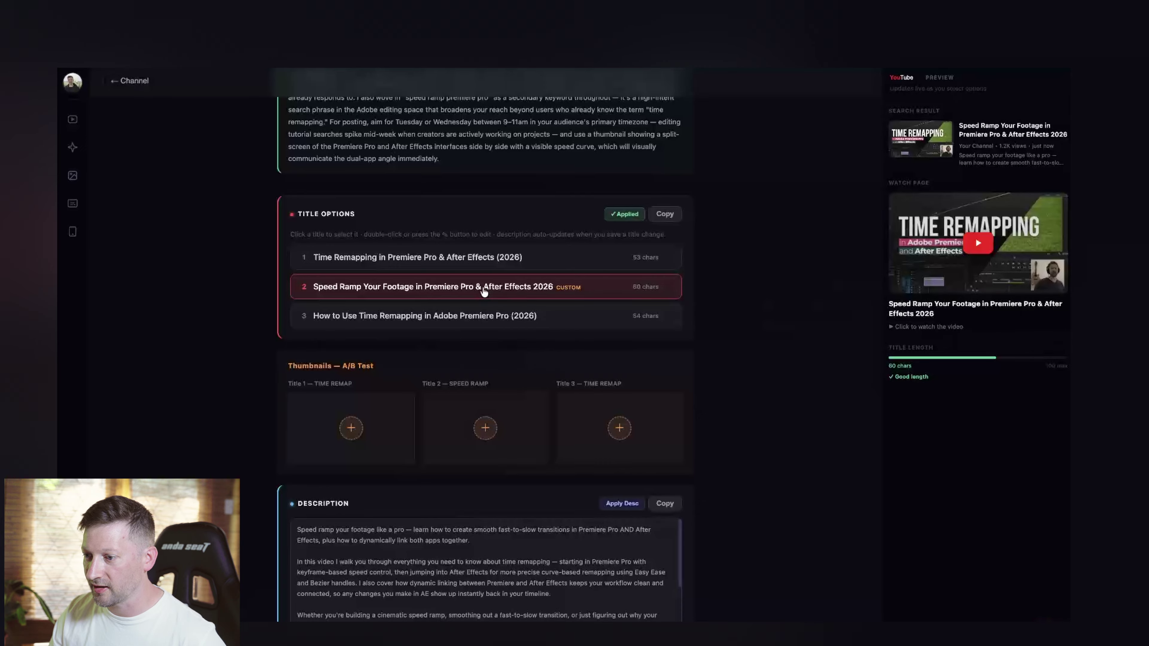
left_click(485, 428)
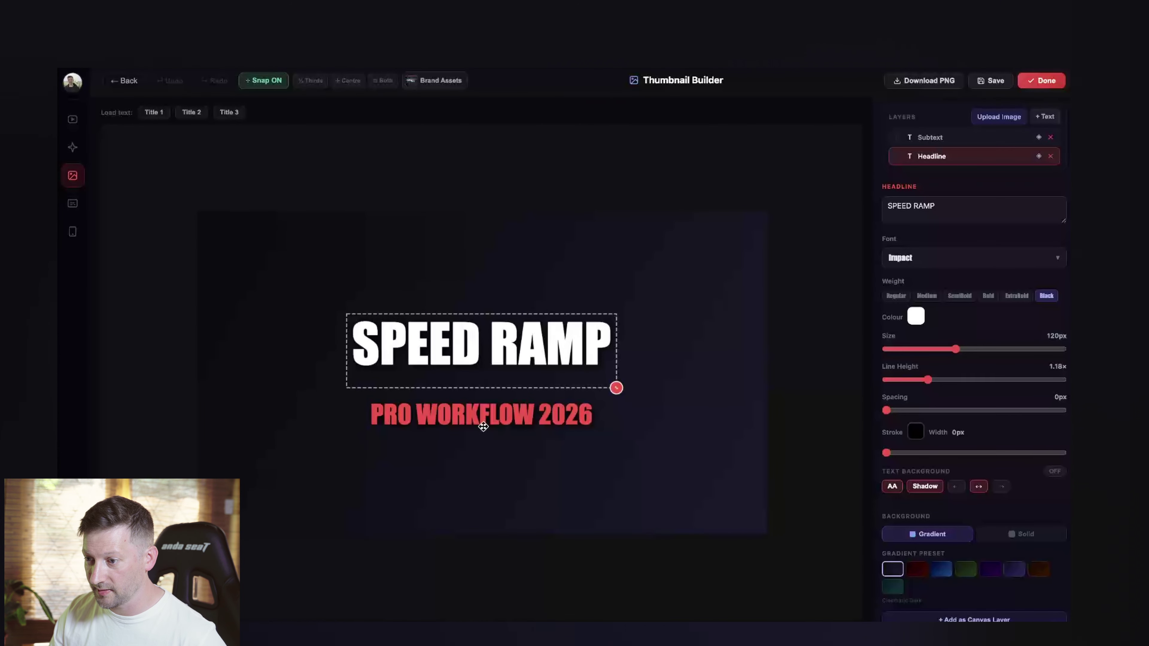
left_click_drag(616, 388, 596, 379)
left_click(483, 421)
left_click_drag(598, 438, 591, 435)
left_click_drag(556, 427, 557, 410)
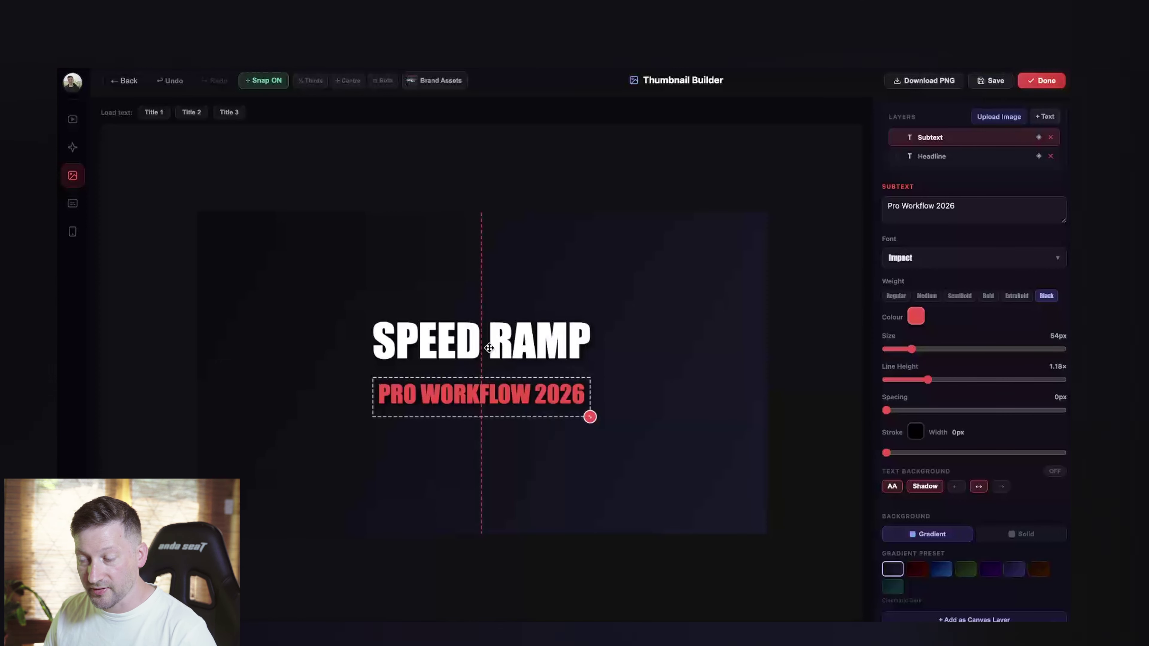
Try the subtext at 62 px, and move the subtext and the SPEED RAMP headline slightly lower, centred horizontally on the canvas.
left_click_drag(912, 349, 917, 349)
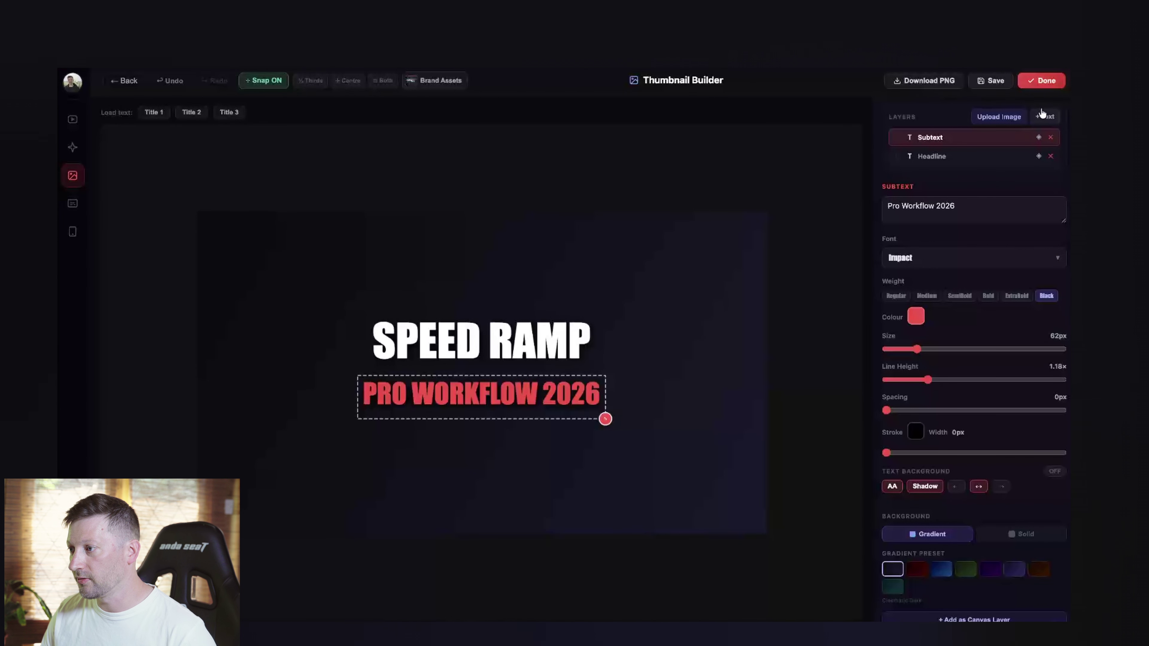
left_click(1027, 156)
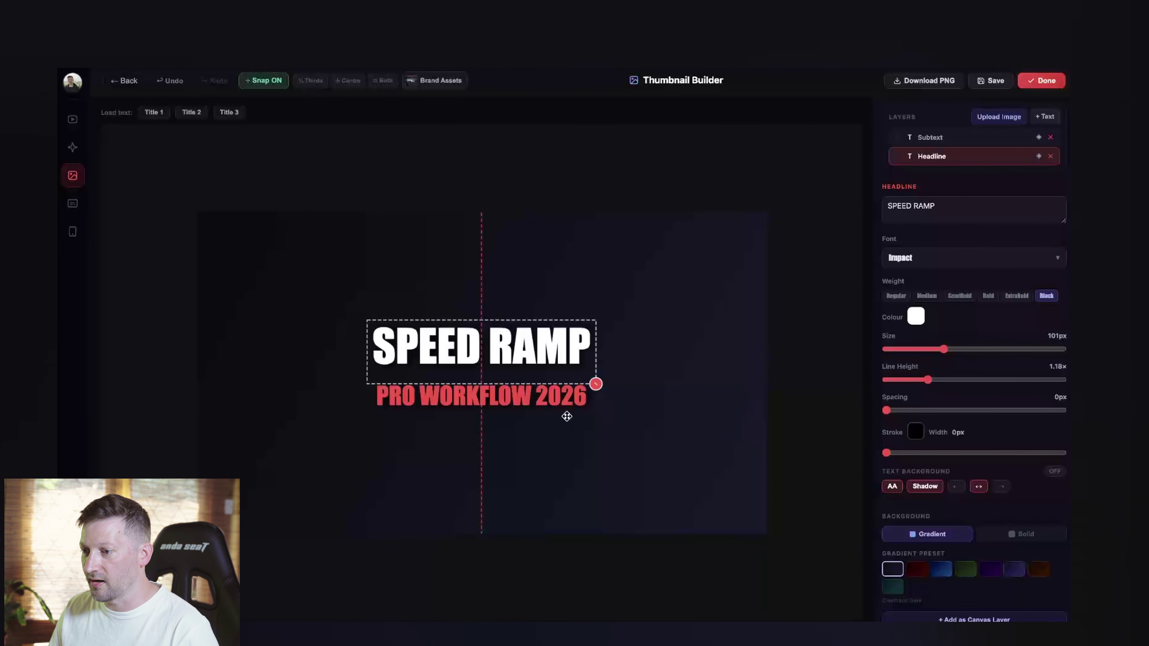
left_click_drag(541, 408, 541, 416)
left_click_drag(534, 352, 533, 360)
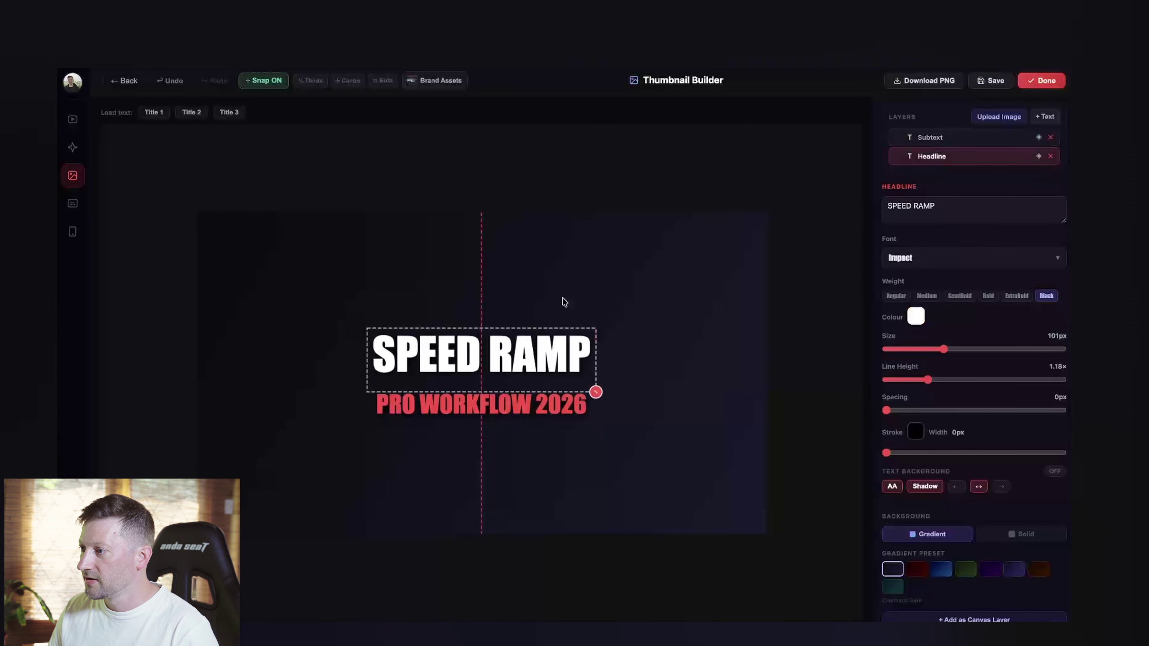
Upload Artboard 1.png from the Desktop as an image layer and move it toward the right side of the thumbnail.
left_click(997, 118)
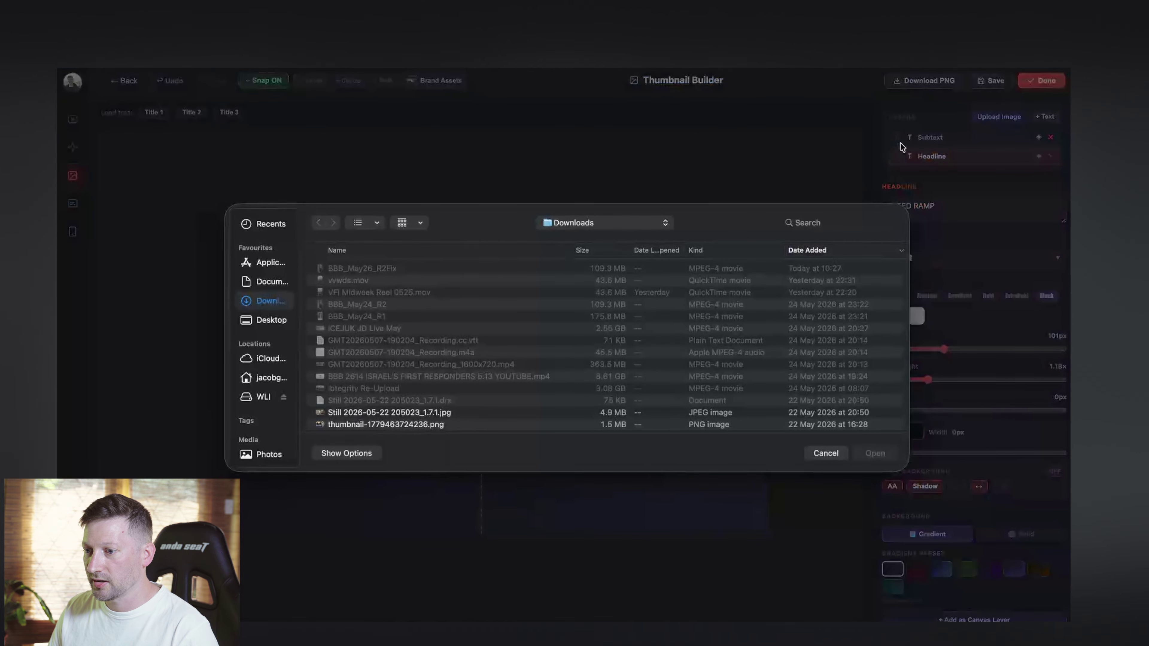
left_click(273, 320)
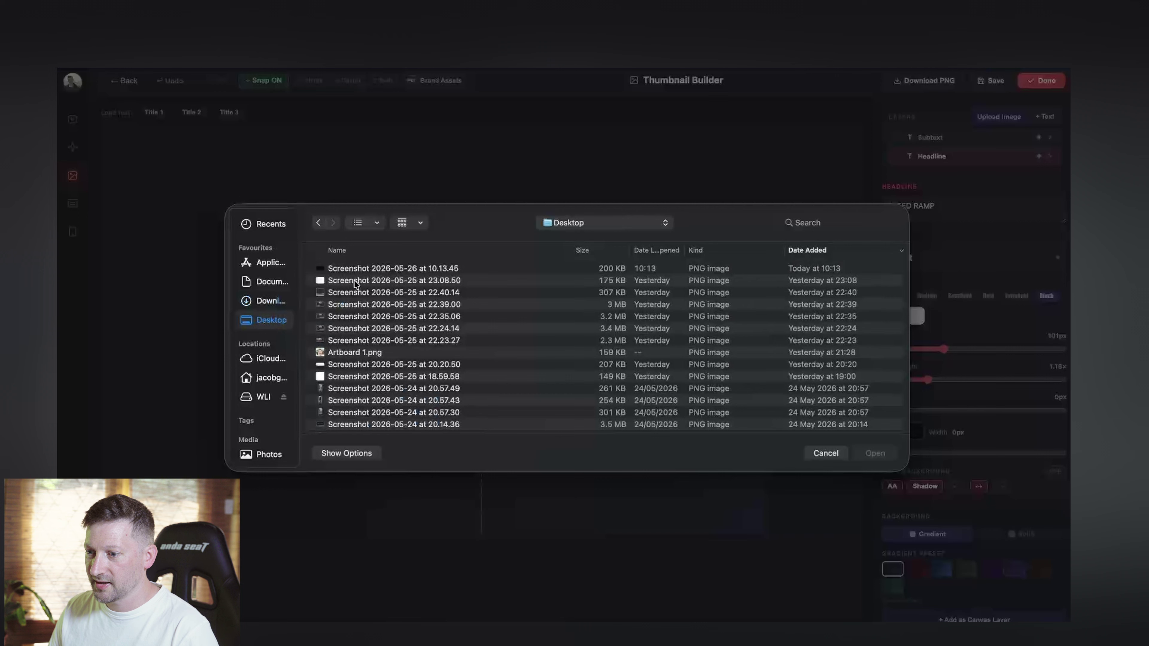
left_click(366, 355)
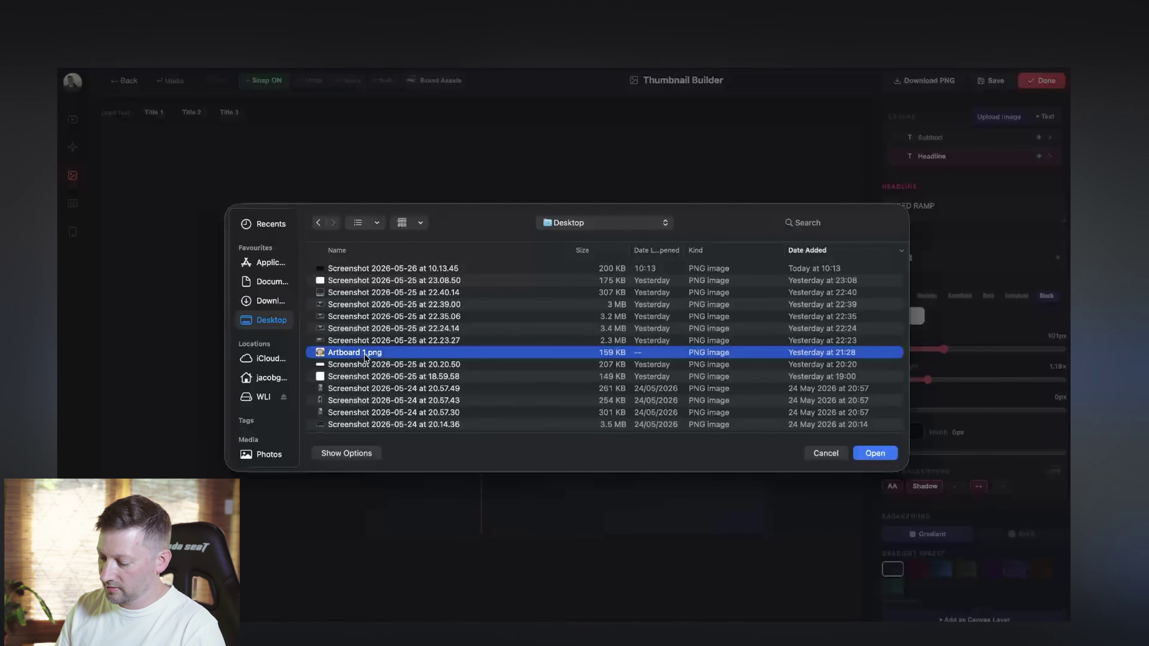
double_click(366, 355)
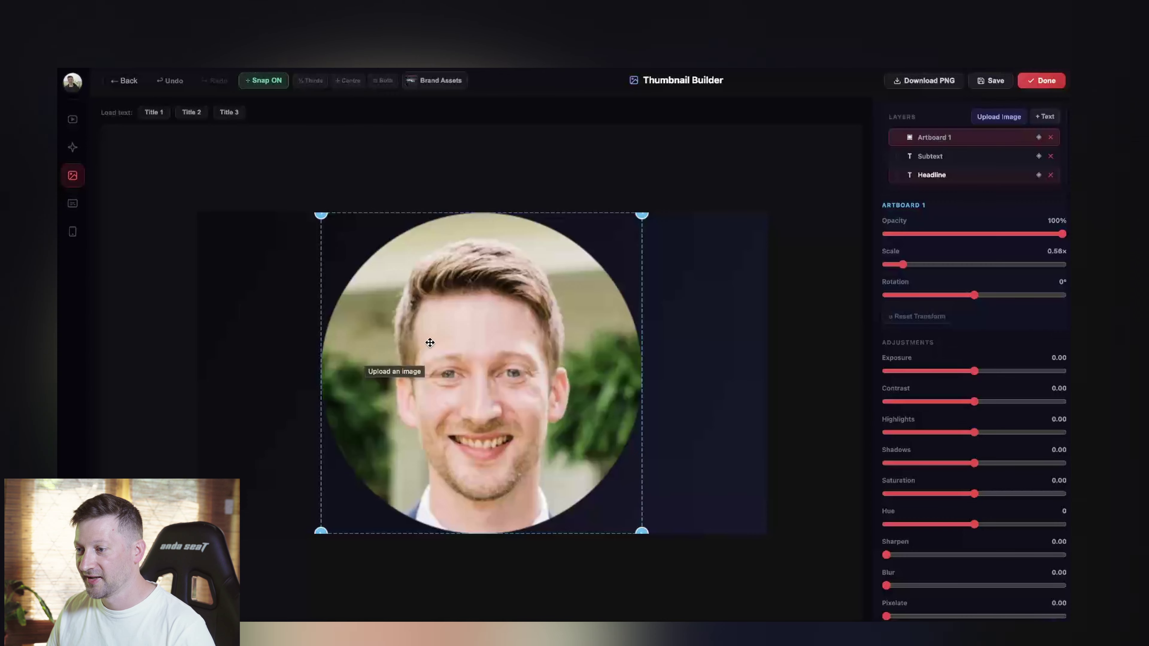
left_click_drag(444, 345, 554, 342)
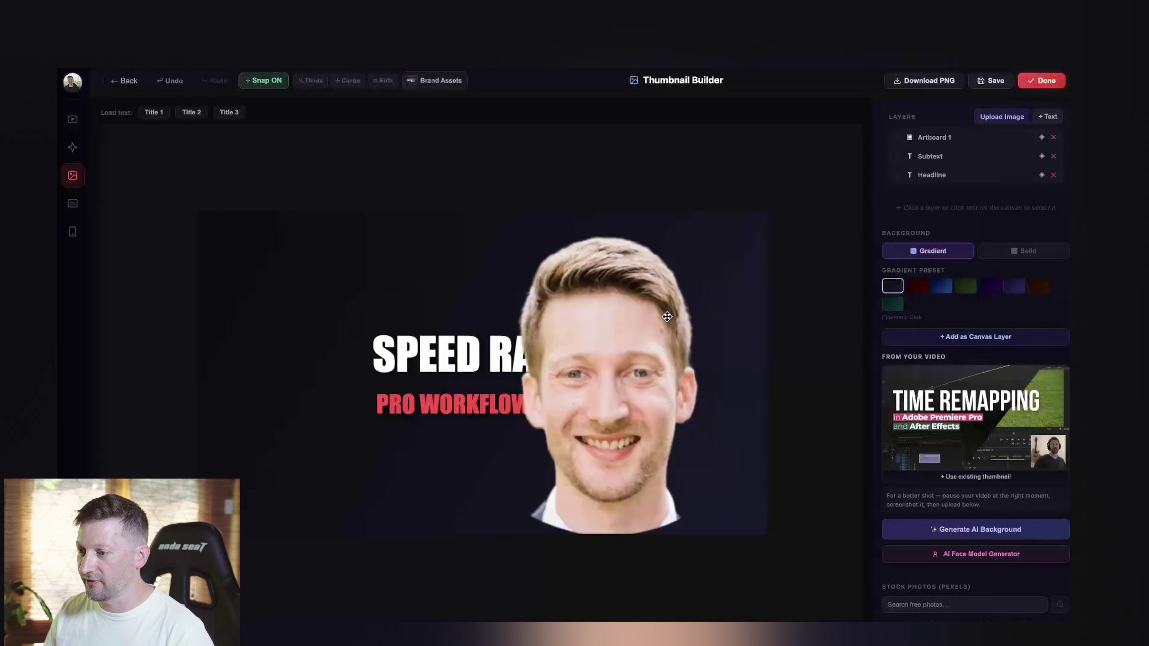
Scale the cut-out portrait to 0.60x and position it on the right half of the thumbnail.
left_click(685, 312)
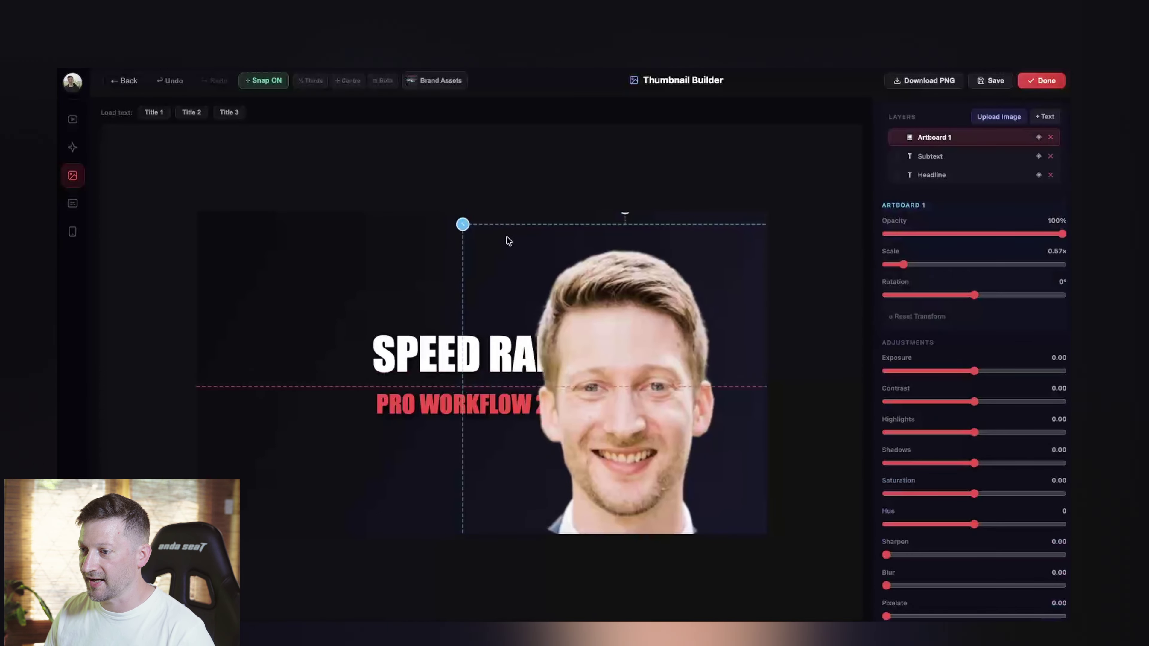
left_click_drag(462, 224, 452, 213)
left_click(578, 292)
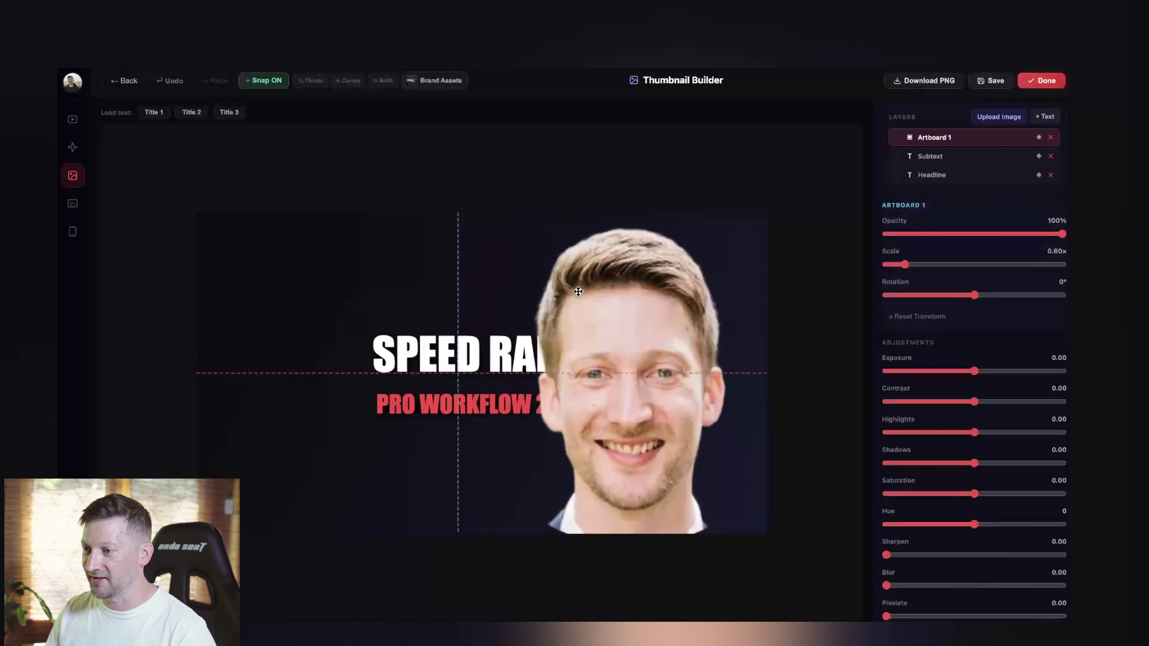
Give the portrait cutout a white outline of width 5 and a white glow of size 10, and nudge it slightly right.
scroll(1024, 368, "down", 4)
scroll(1024, 367, "down", 2)
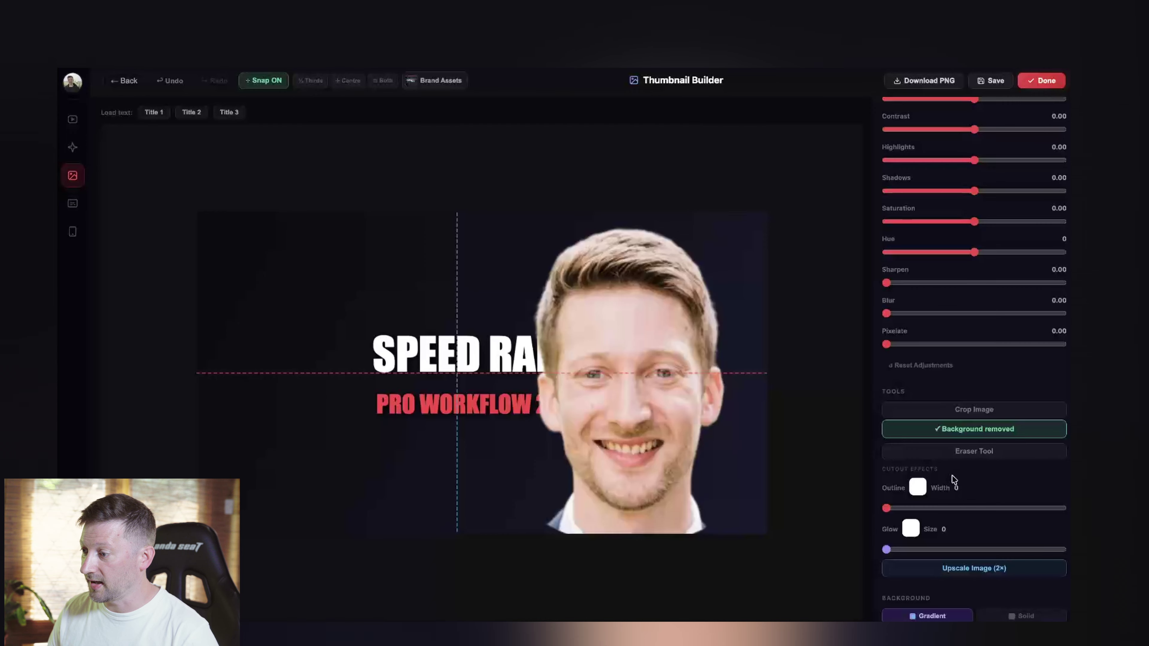
scroll(953, 479, "down", 1)
mouse_move(888, 484)
left_mouse_down()
mouse_move(1038, 484)
mouse_move(890, 485)
mouse_move(906, 483)
left_mouse_up()
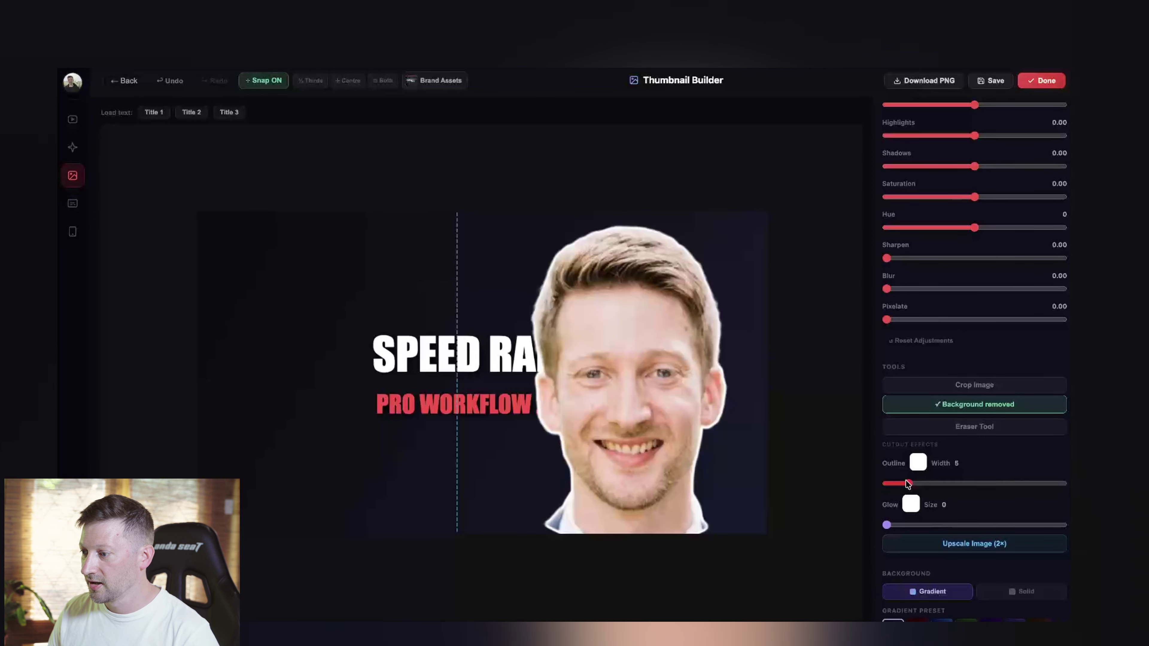
left_click_drag(888, 527, 909, 528)
left_click_drag(594, 328, 604, 326)
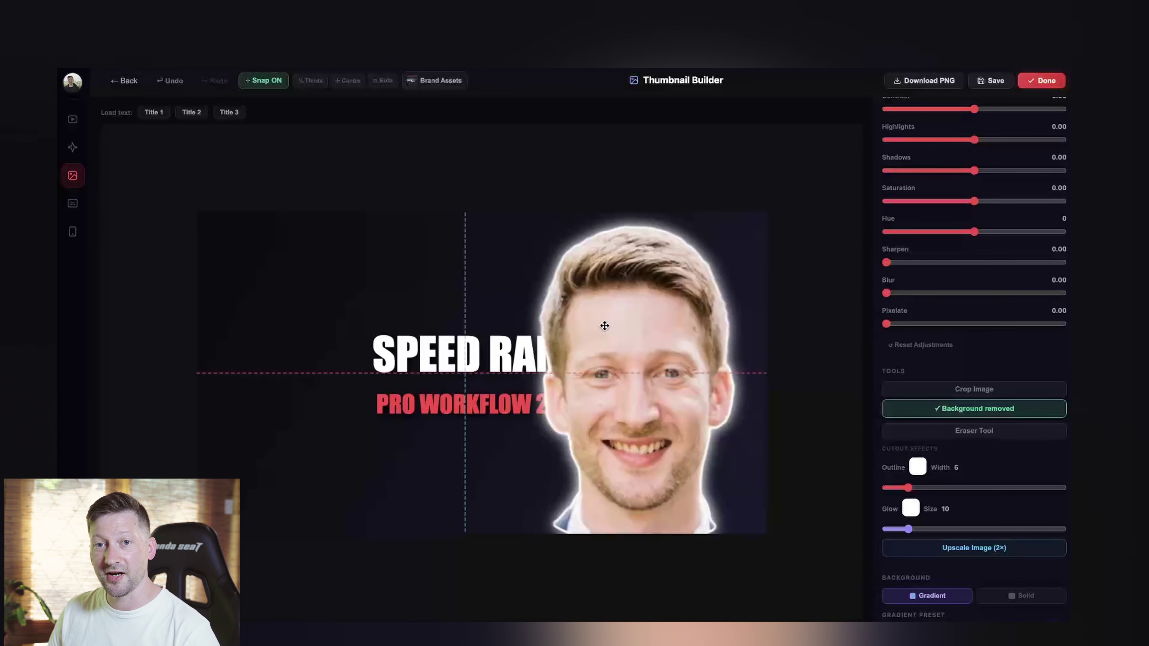
Adjust the portrait image with highlights +0.08, shadows -0.43 and sharpen +0.25.
scroll(914, 443, "up", 1)
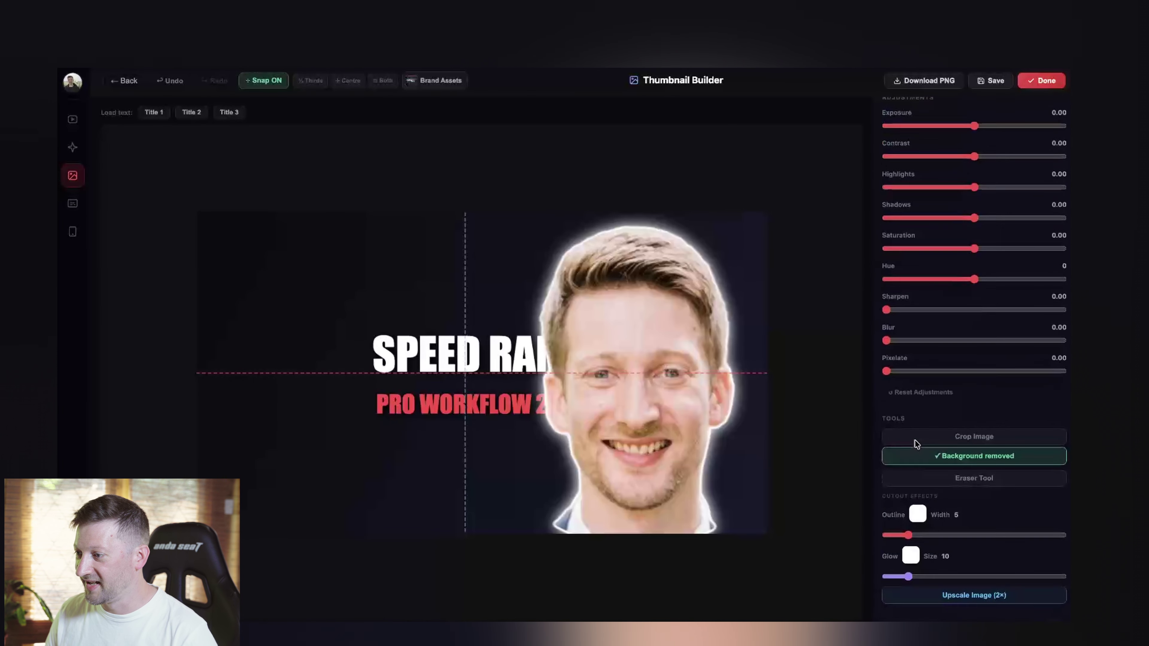
scroll(916, 443, "up", 3)
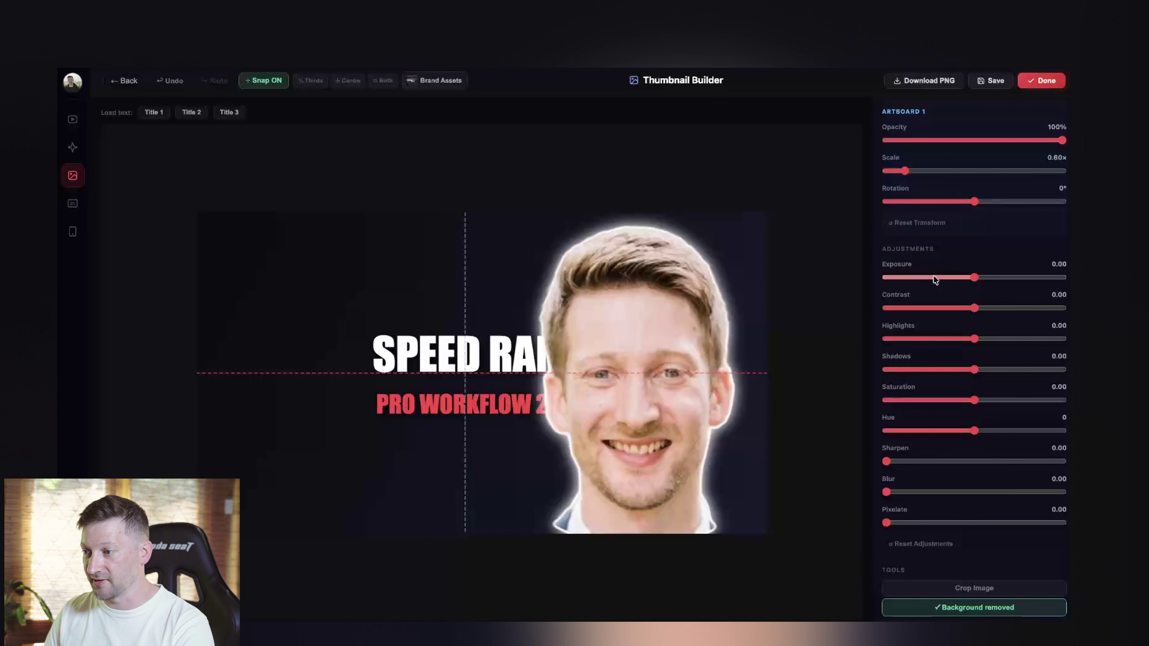
left_click_drag(974, 338, 937, 371)
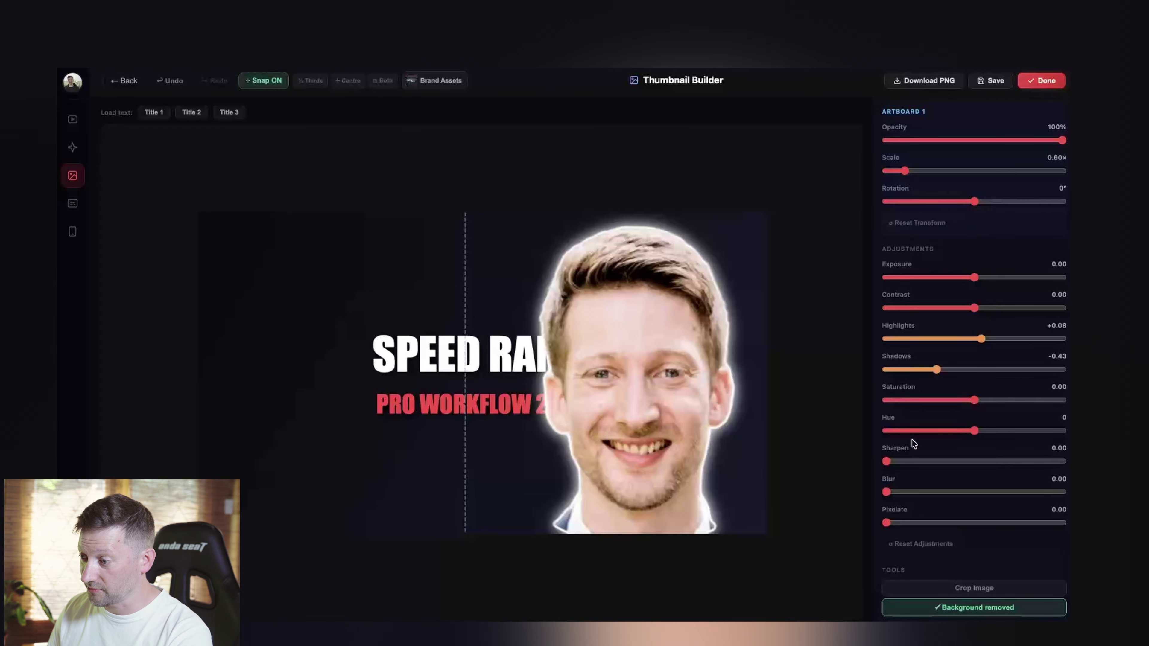
left_click_drag(886, 461, 930, 461)
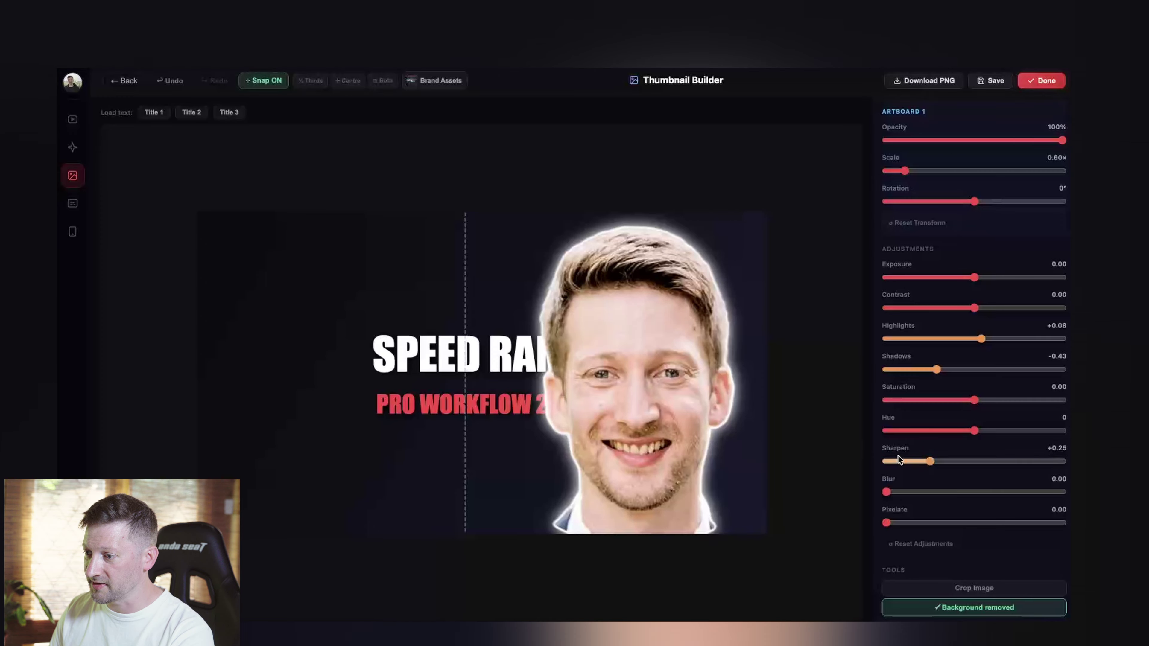
Move the portrait slightly to the right and reorder the Artboard 1 layer beneath the Subtext and Headline layers.
left_click_drag(695, 417, 707, 418)
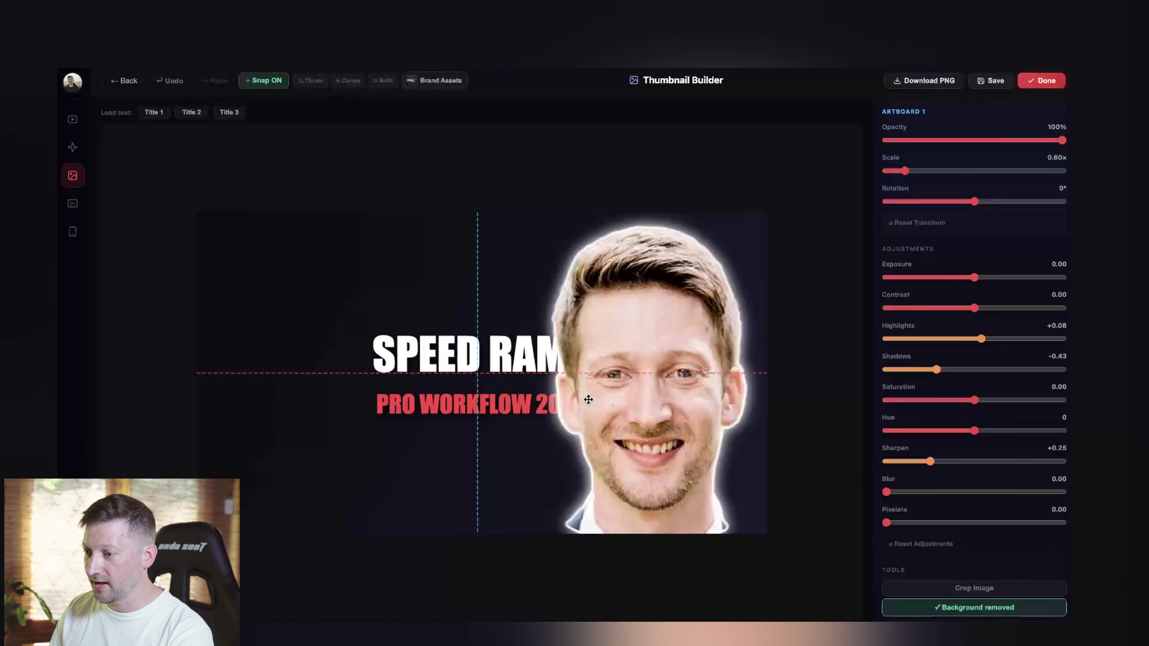
scroll(988, 377, "up", 3)
scroll(989, 377, "down", 1)
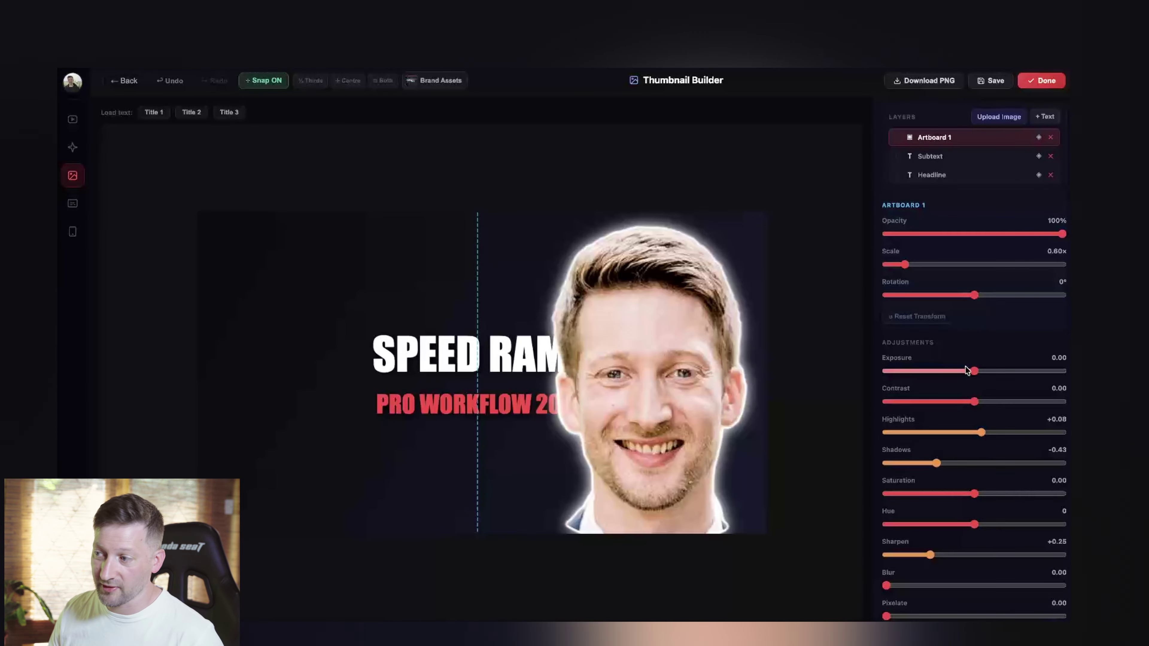
left_click_drag(931, 141, 933, 175)
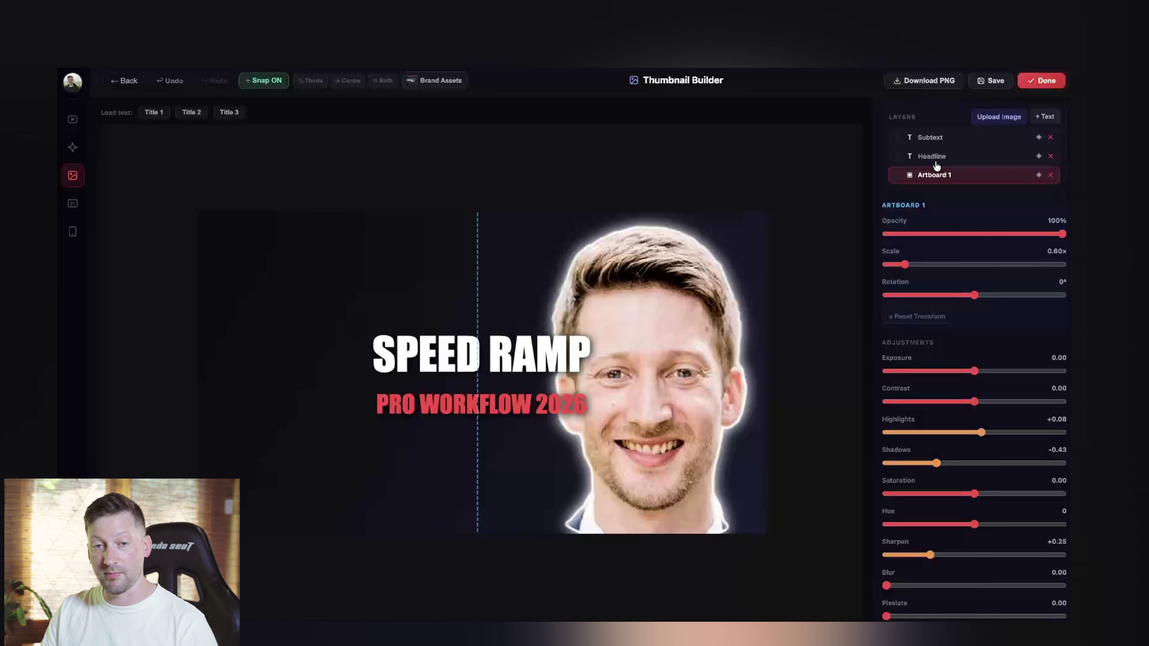
key("ctrl+z")
key("ctrl+z")
key("ctrl+shift+z")
key("ctrl+shift+z")
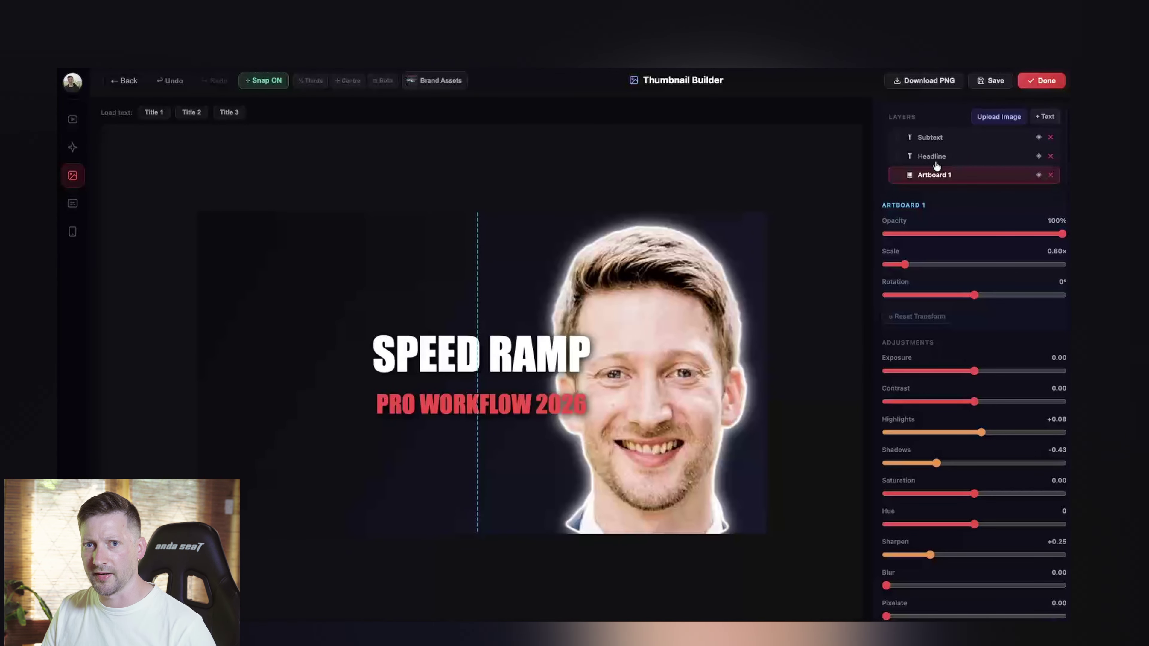
Move the SPEED RAMP headline left of the portrait, enlarge it, and place the resized Pro Workflow 2026 subtext directly beneath it.
left_click_drag(527, 386, 415, 440)
left_click_drag(492, 467, 503, 477)
left_click_drag(441, 438, 367, 437)
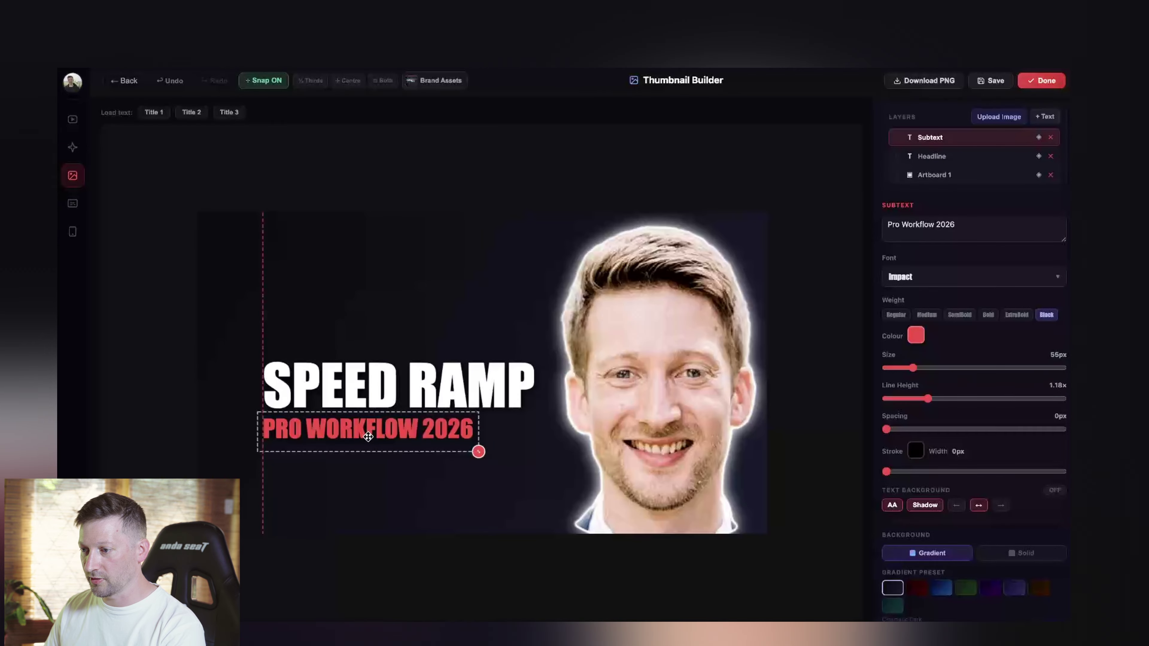
mouse_move(476, 452)
left_mouse_down()
mouse_move(539, 461)
mouse_move(495, 452)
left_mouse_up()
left_click_drag(419, 436, 432, 436)
left_click_drag(508, 454, 487, 452)
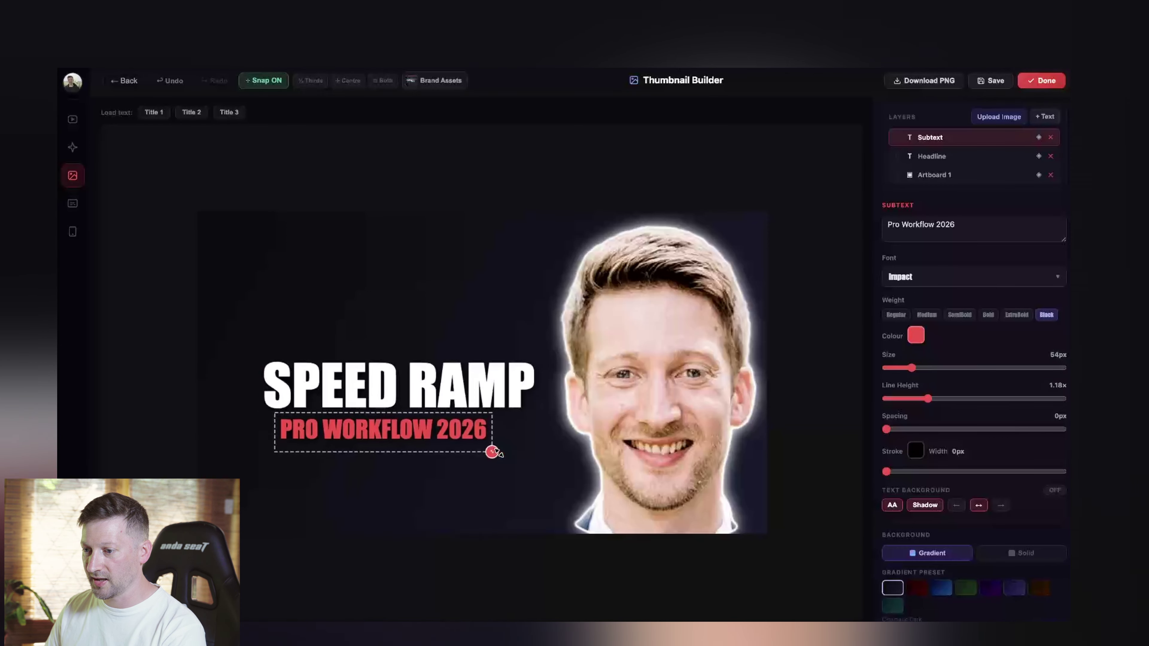
Generate an AI background with the GPT-Image-2 model, using the suggested editing-workstation prompt ended with a full stop.
scroll(919, 367, "down", 6)
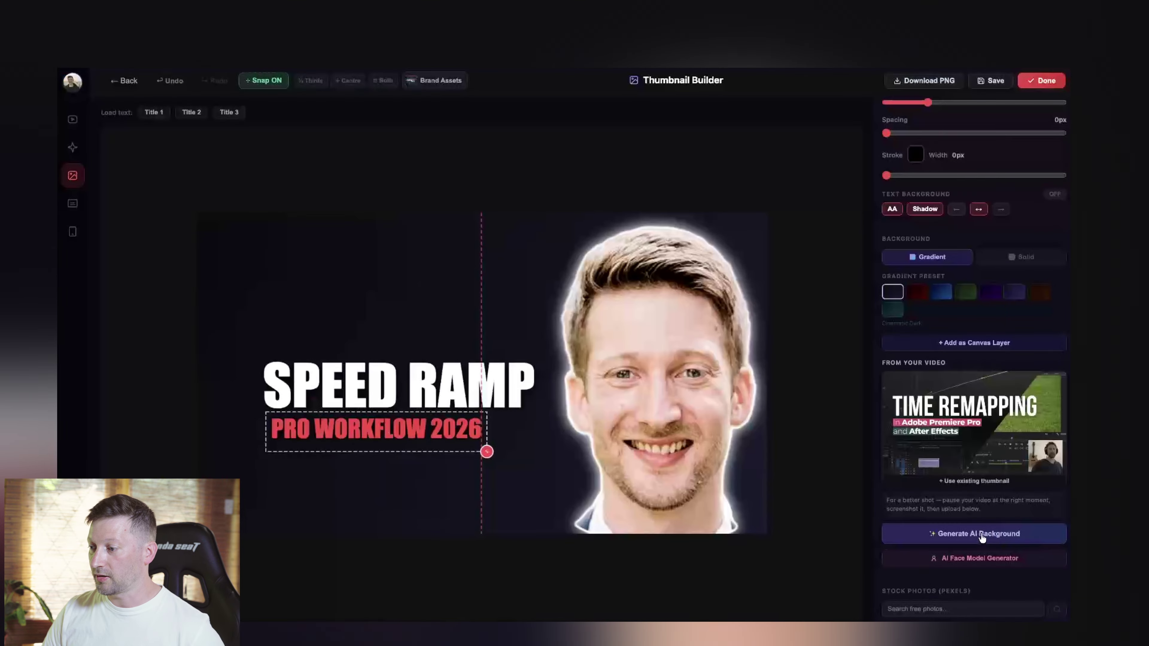
left_click(998, 535)
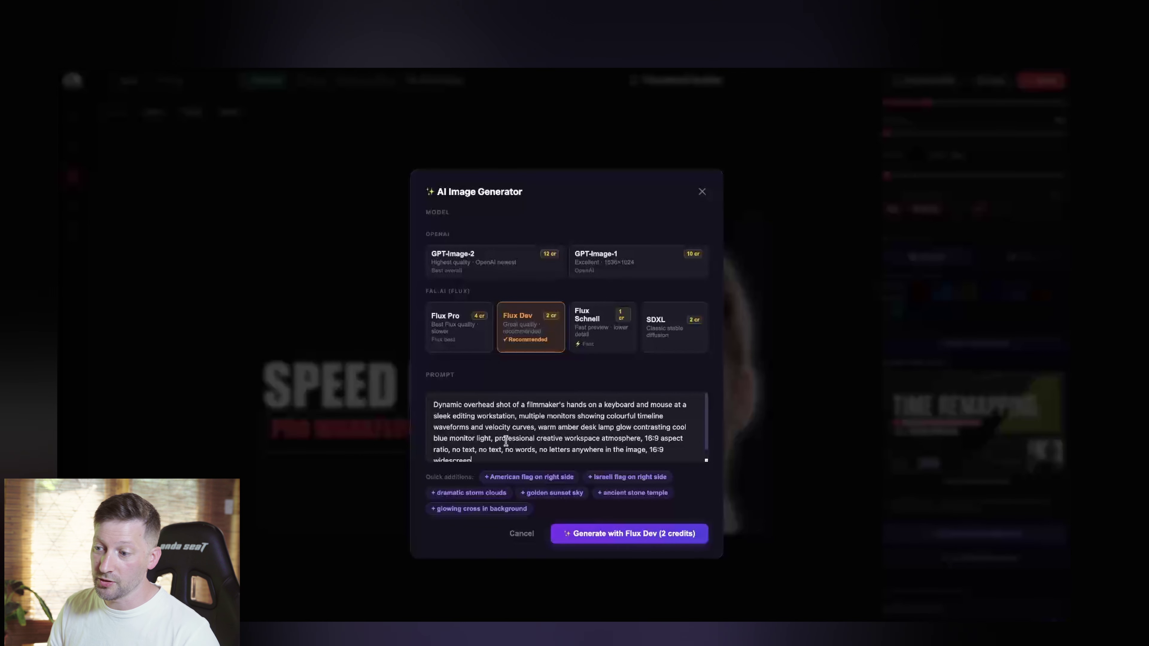
type(".")
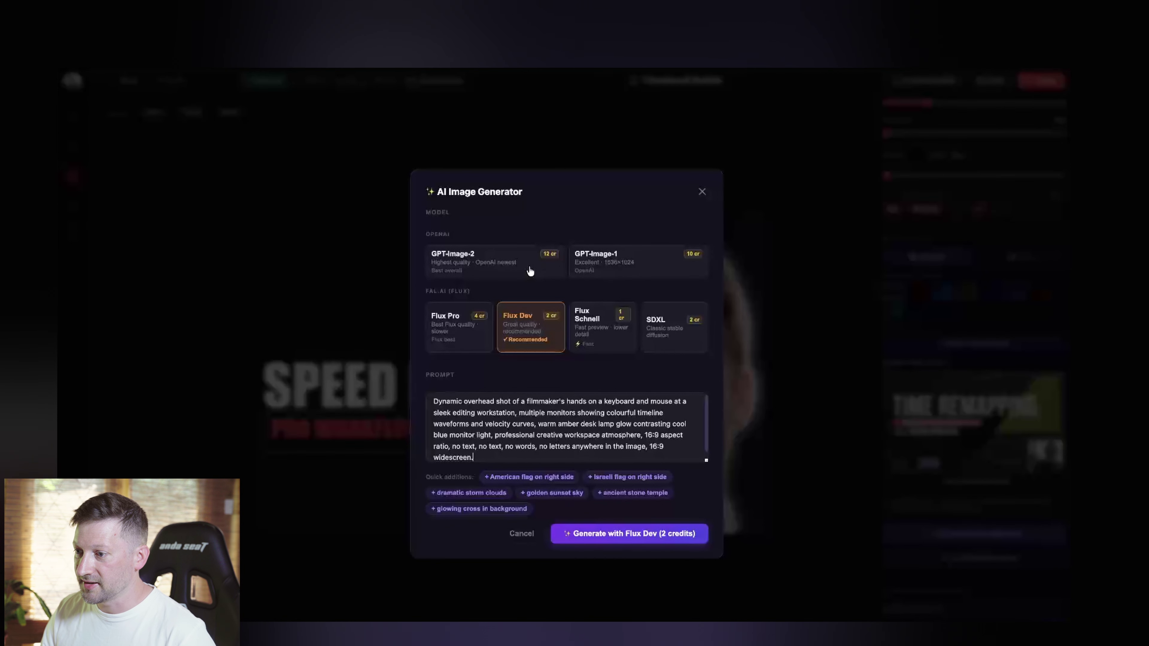
left_click(623, 270)
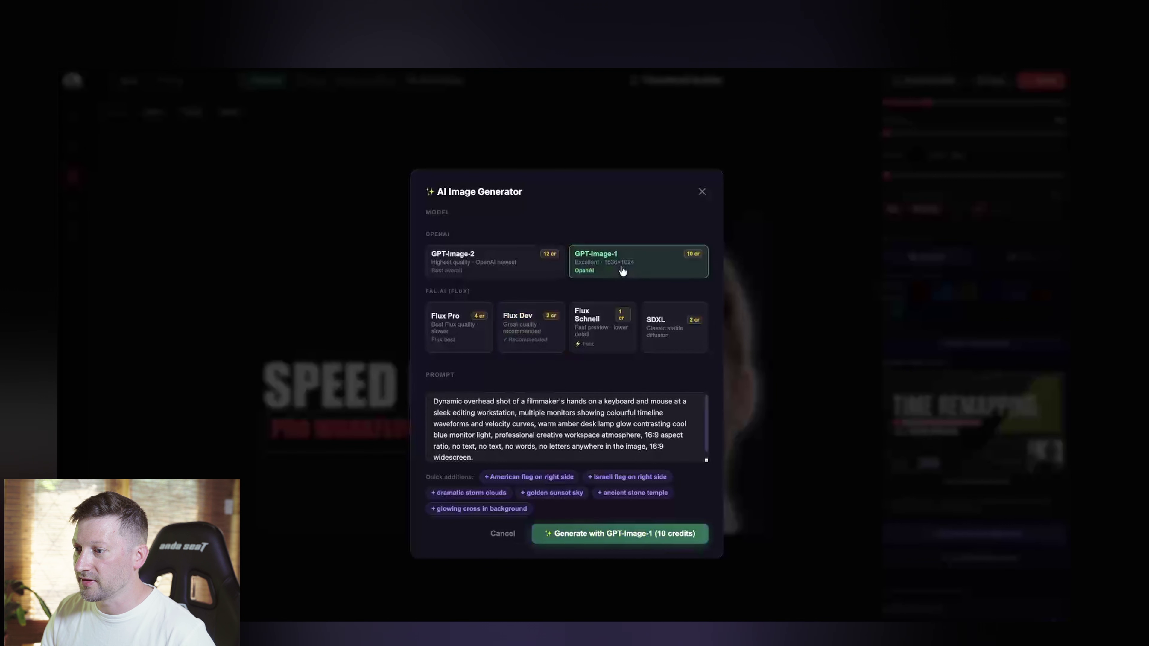
left_click(458, 328)
left_click(531, 336)
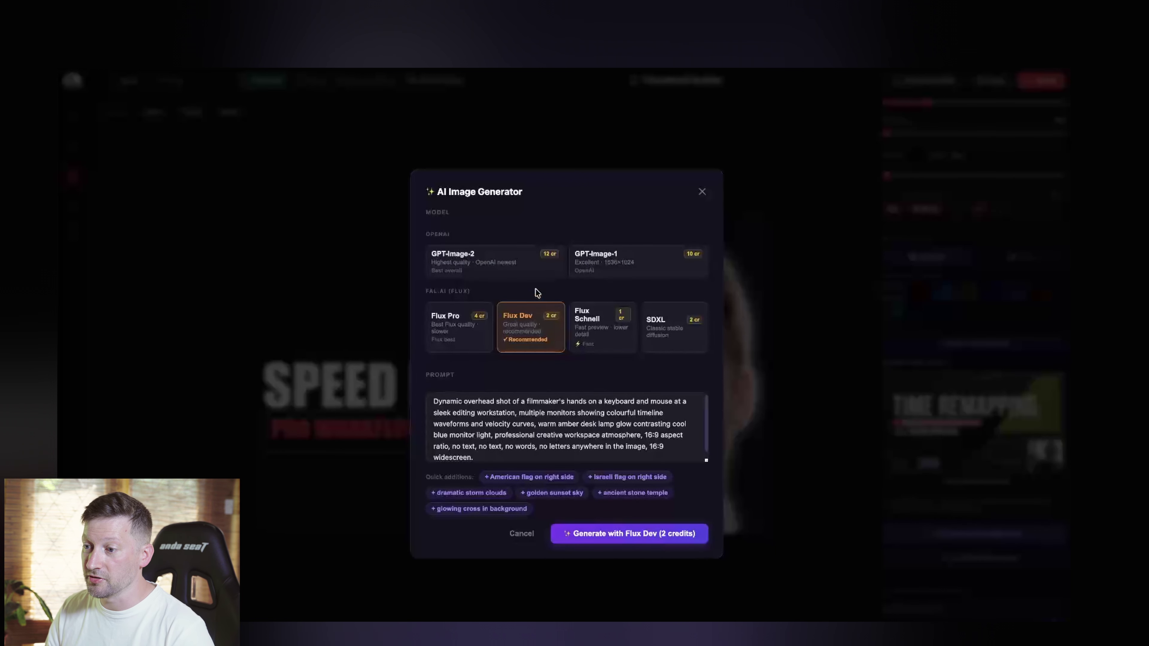
left_click(537, 272)
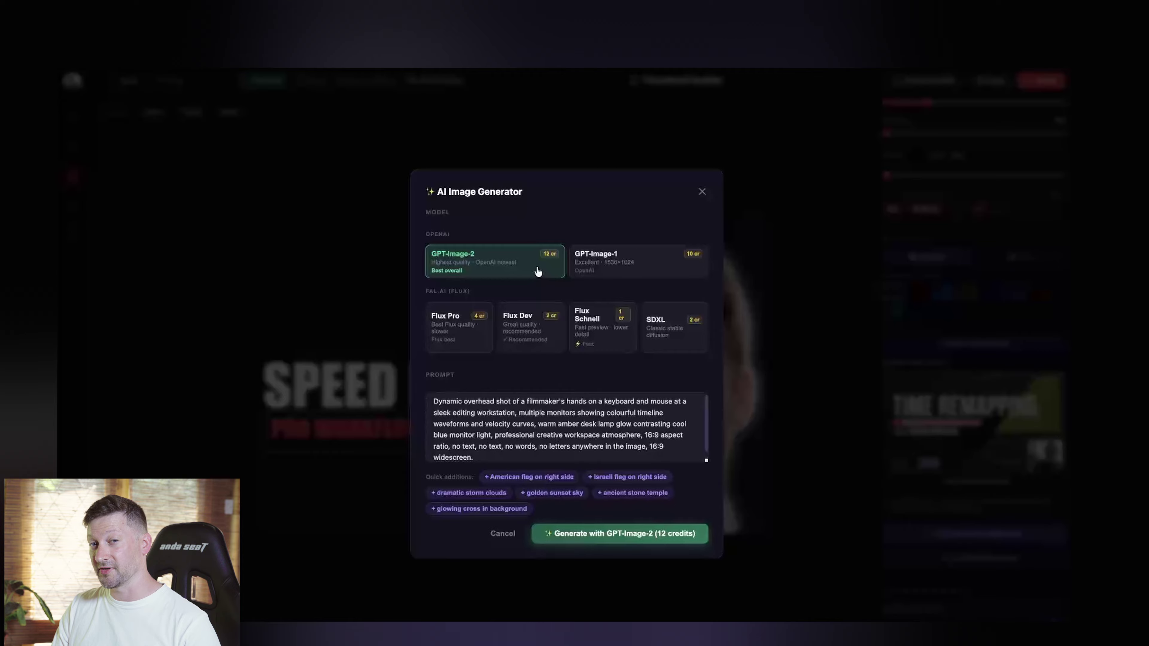
left_click(623, 537)
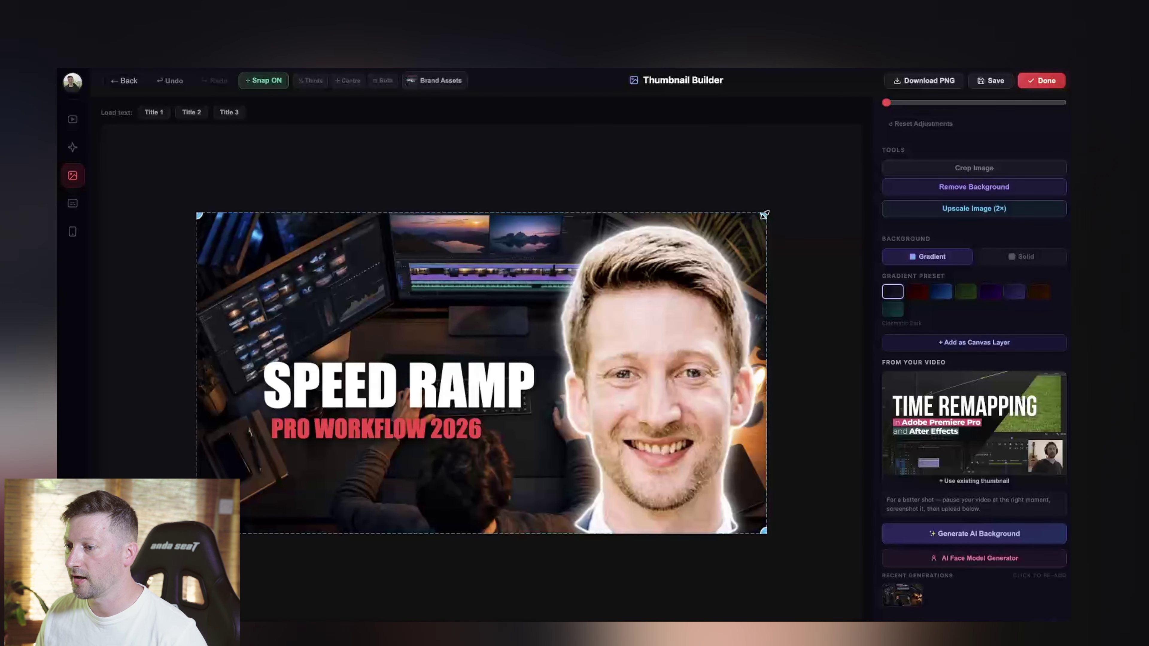
Scale the AI background to 1.98x and position it so the monitor's editing timeline sits above the headline.
left_click_drag(764, 214, 846, 187)
left_click_drag(431, 274, 429, 354)
scroll(974, 317, "up", 10)
left_click_drag(938, 235, 969, 236)
left_click_drag(483, 270, 432, 267)
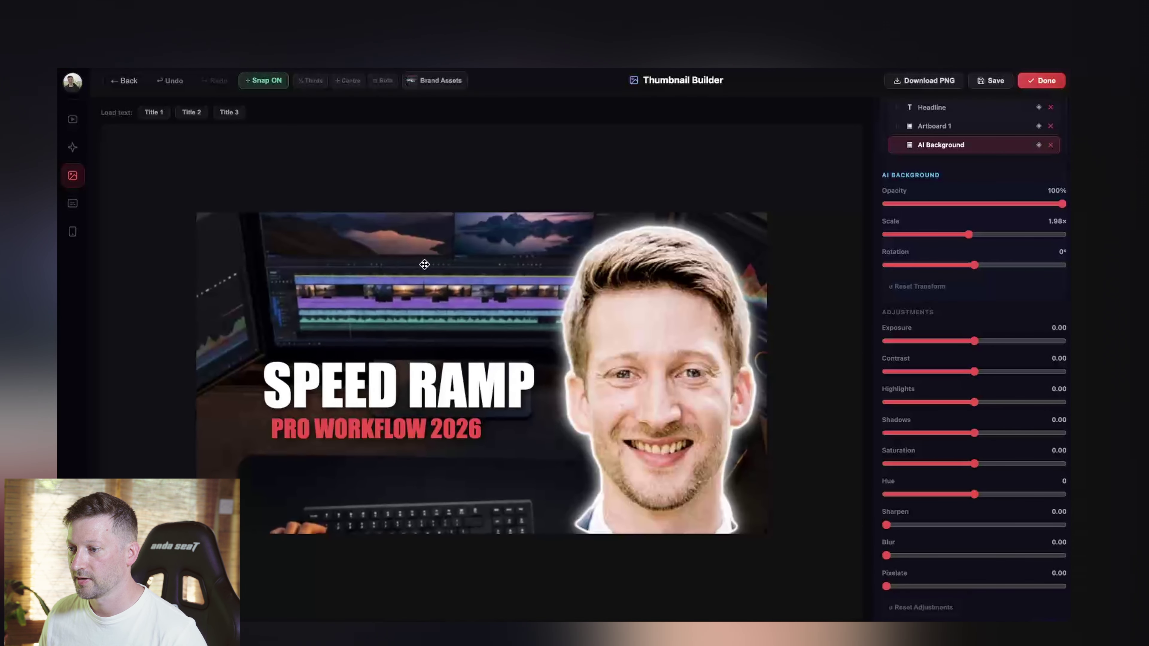
Enlarge the SPEED RAMP headline to 153 px across the area left of the portrait, and nudge the portrait slightly up.
left_click(442, 374)
left_click_drag(540, 433, 557, 440)
left_click_drag(480, 403, 458, 383)
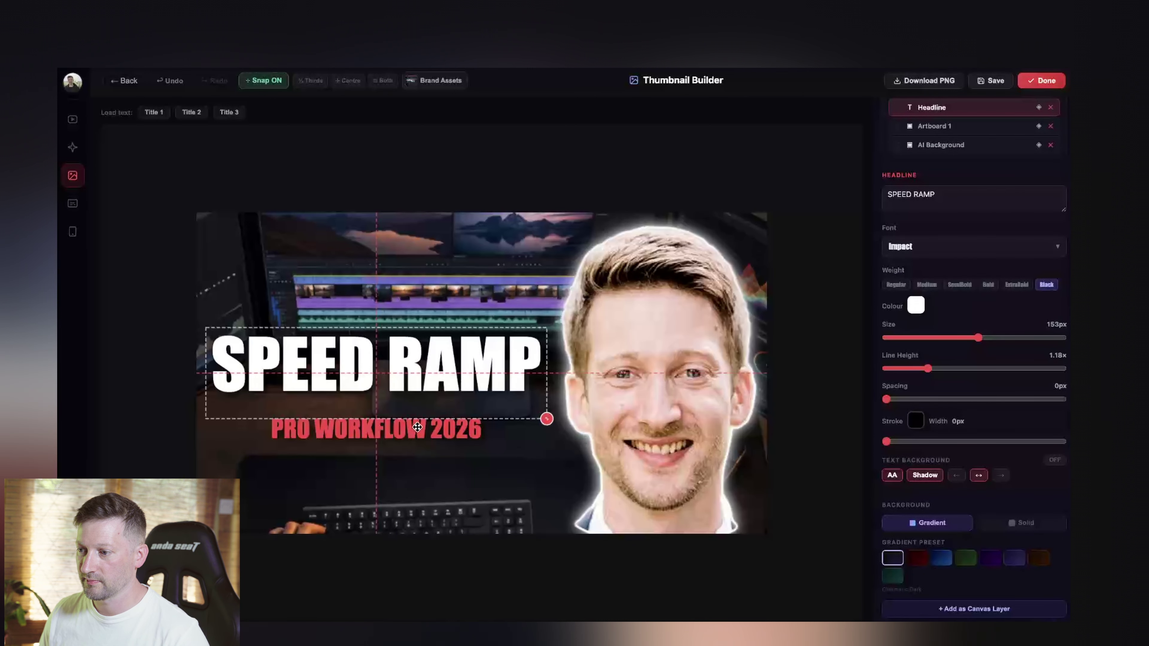
left_click(645, 417)
left_click_drag(650, 389, 652, 384)
Enlarge the subtext to 63 px, align it with the headline's left edge, and lower both text lines slightly.
left_click_drag(470, 455, 443, 441)
left_click_drag(360, 428, 371, 428)
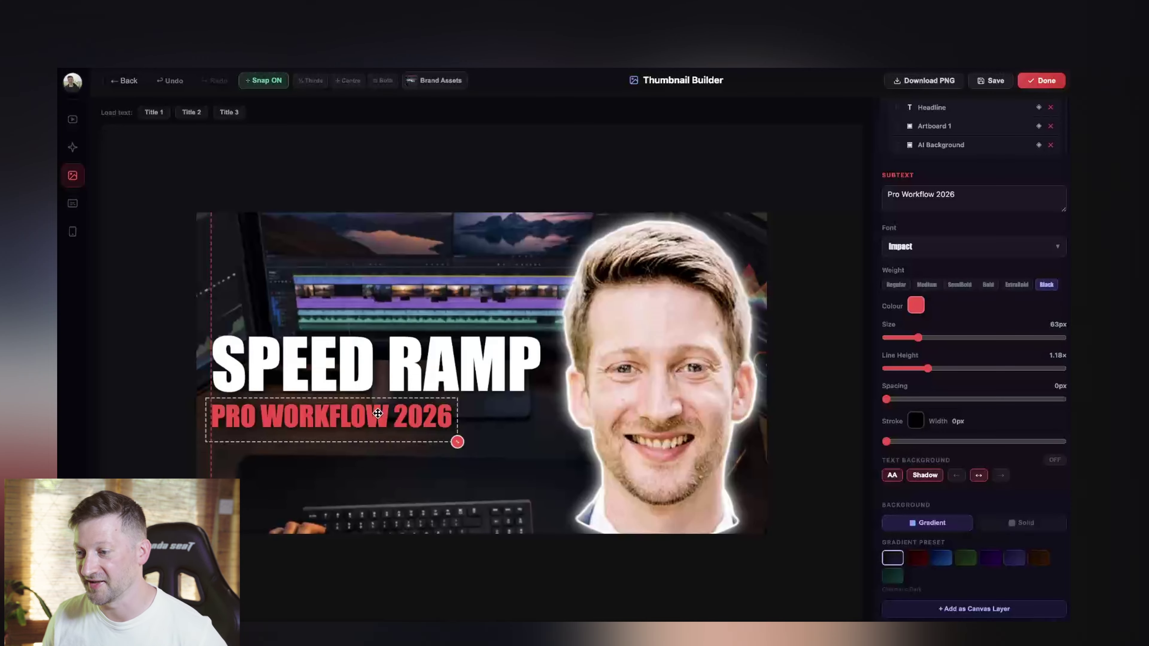
left_click_drag(378, 414, 365, 428)
left_click(365, 427)
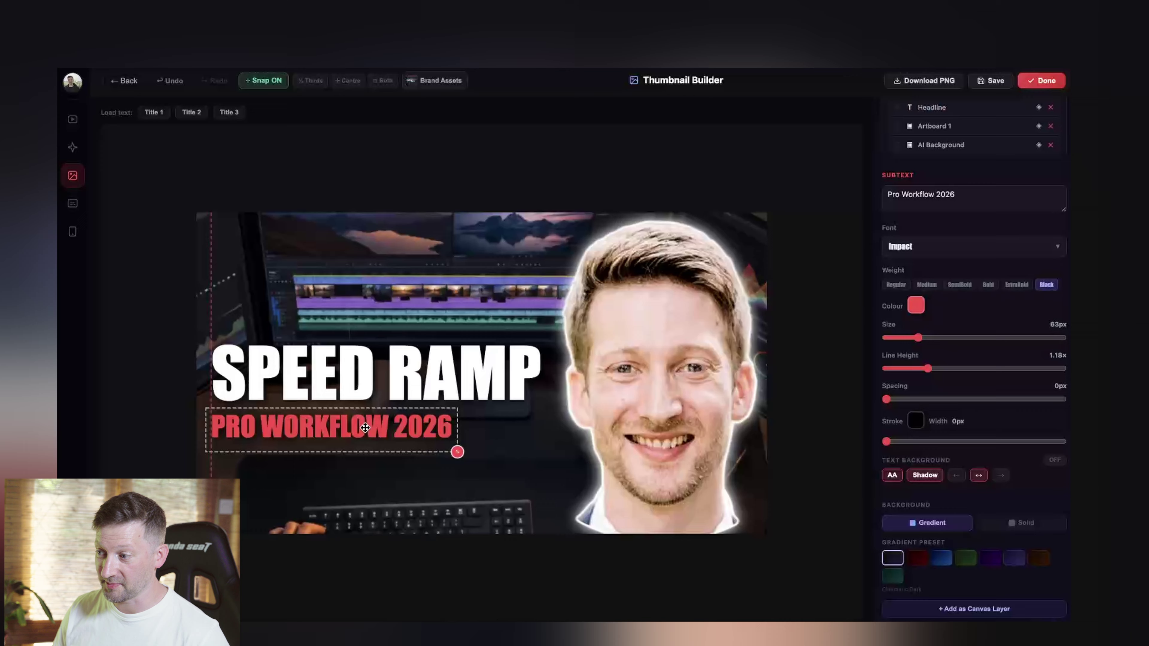
Change the Pro Workflow 2026 subtext colour to white.
left_click(921, 309)
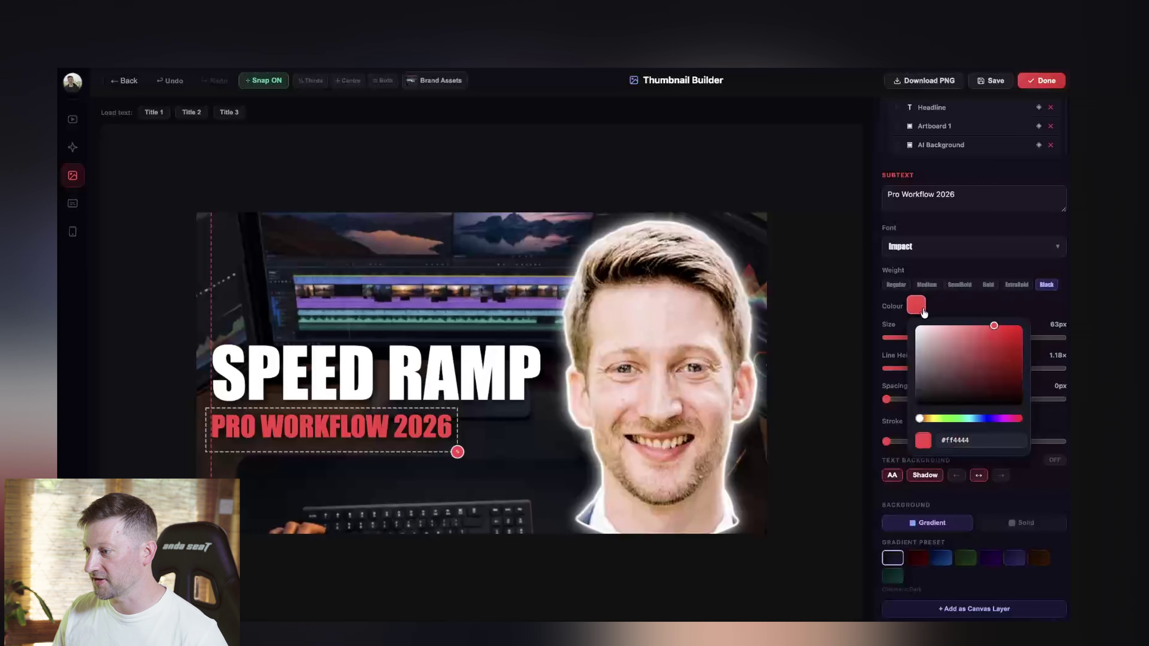
left_click_drag(959, 355, 915, 325)
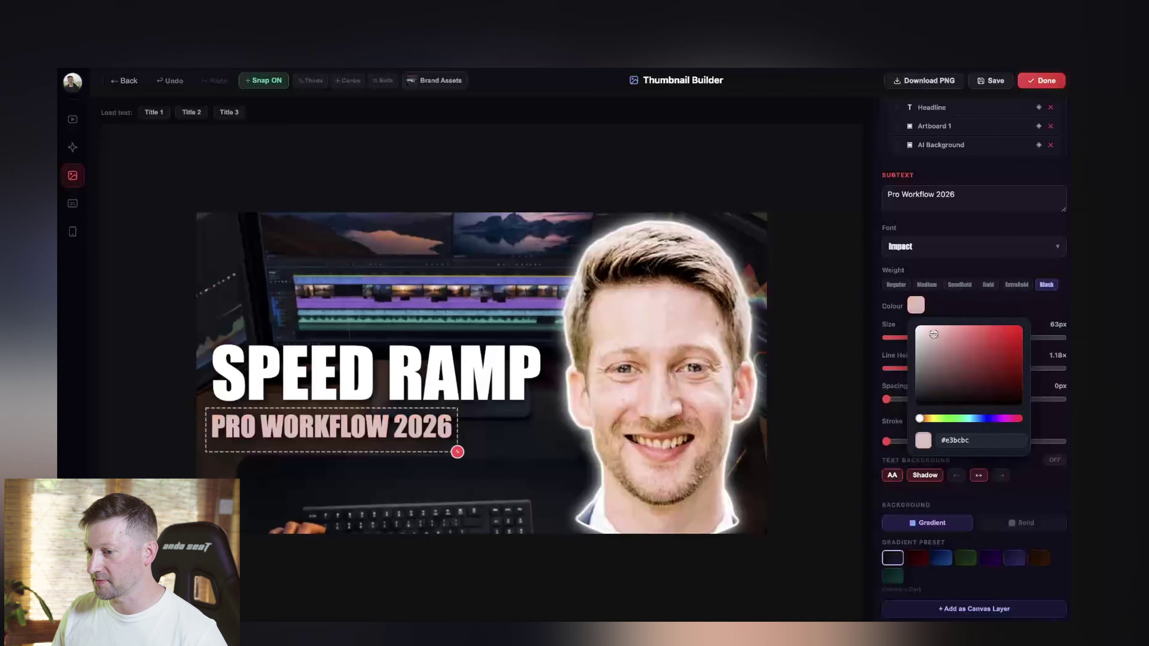
left_click(888, 310)
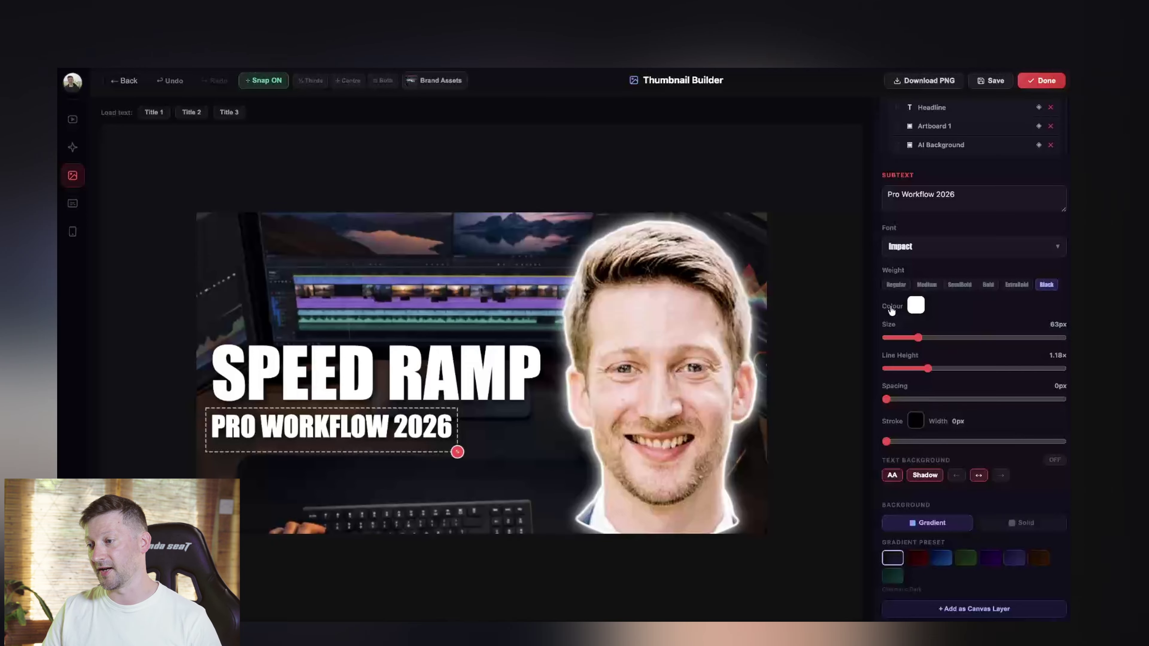
Turn on a solid text background for the subtext with 100% opacity and a bright blue colour.
scroll(952, 317, "down", 3)
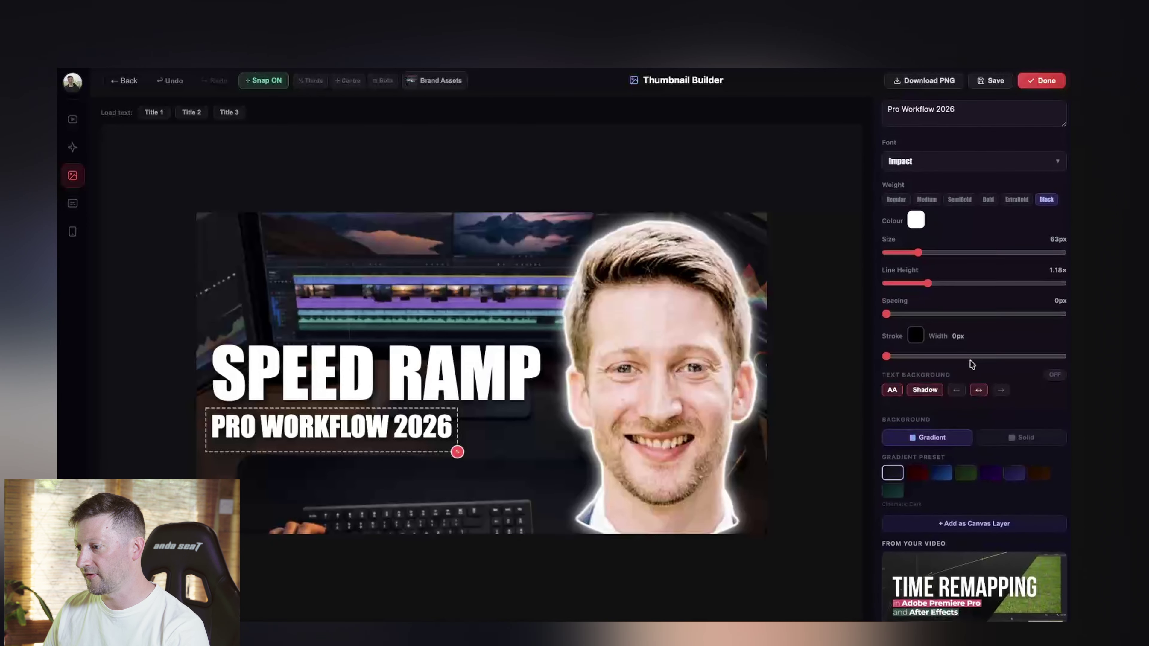
scroll(1023, 380, "down", 3)
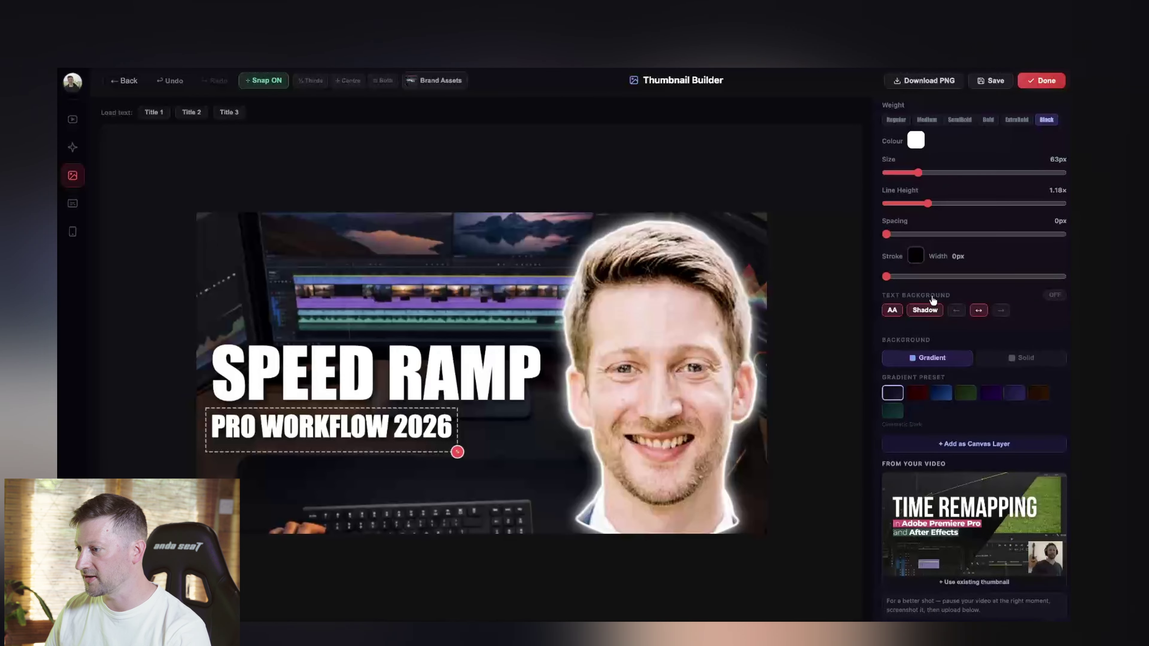
left_click(1056, 297)
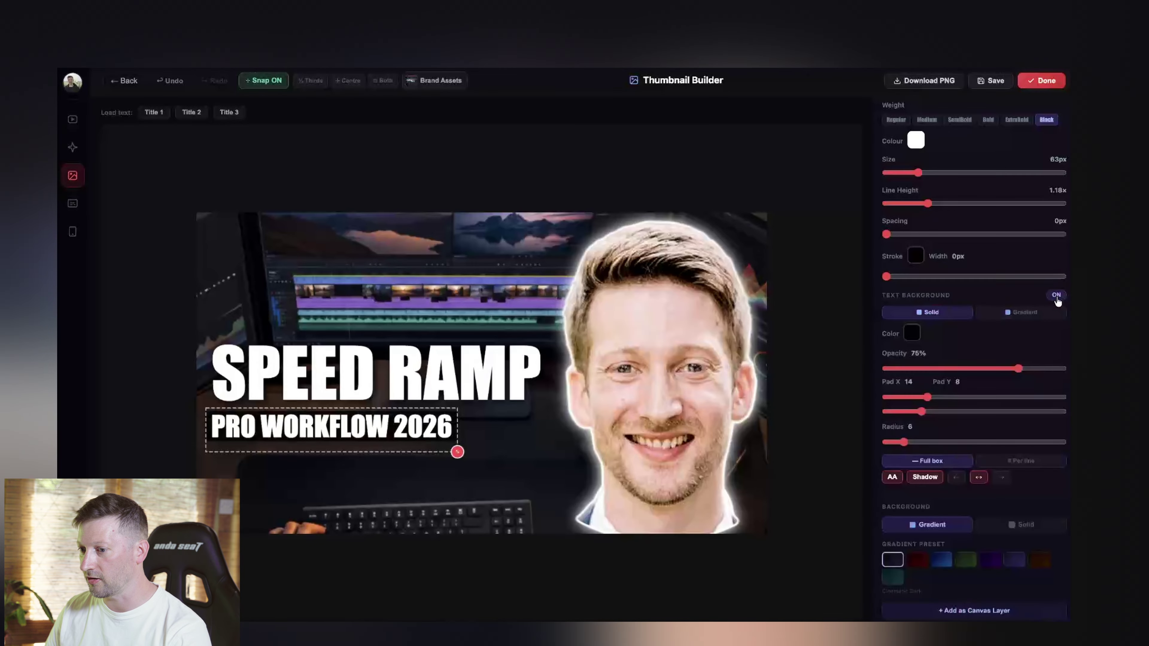
left_click_drag(1019, 368, 1063, 369)
left_click(914, 335)
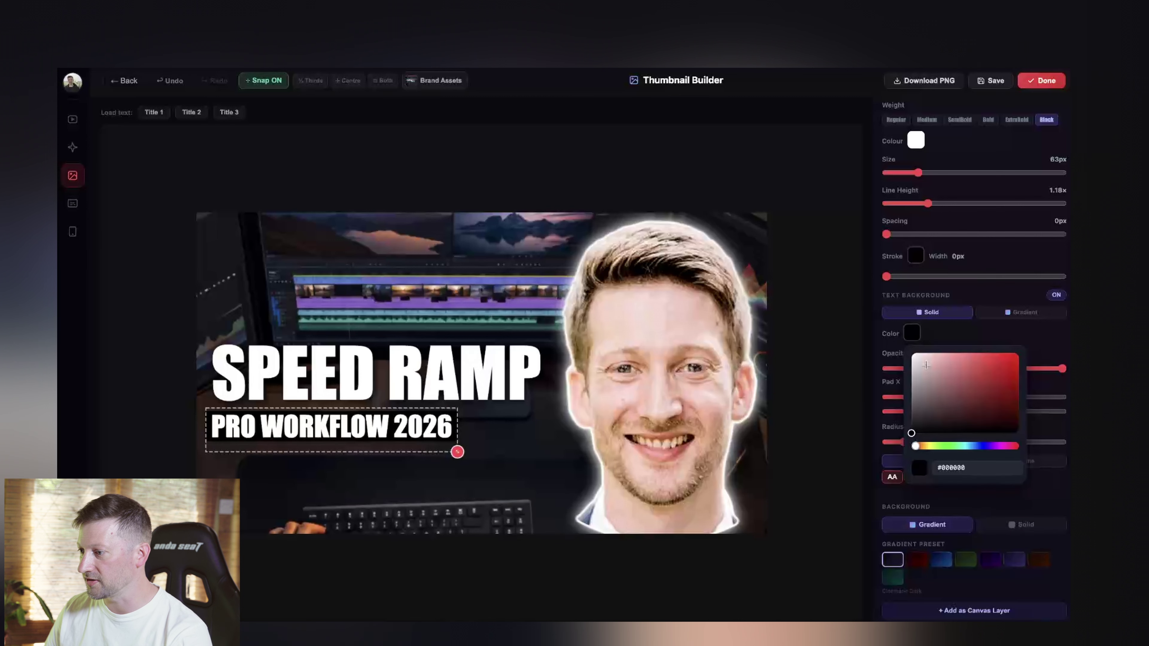
left_click_drag(940, 448, 978, 447)
left_click(977, 386)
left_click(1020, 353)
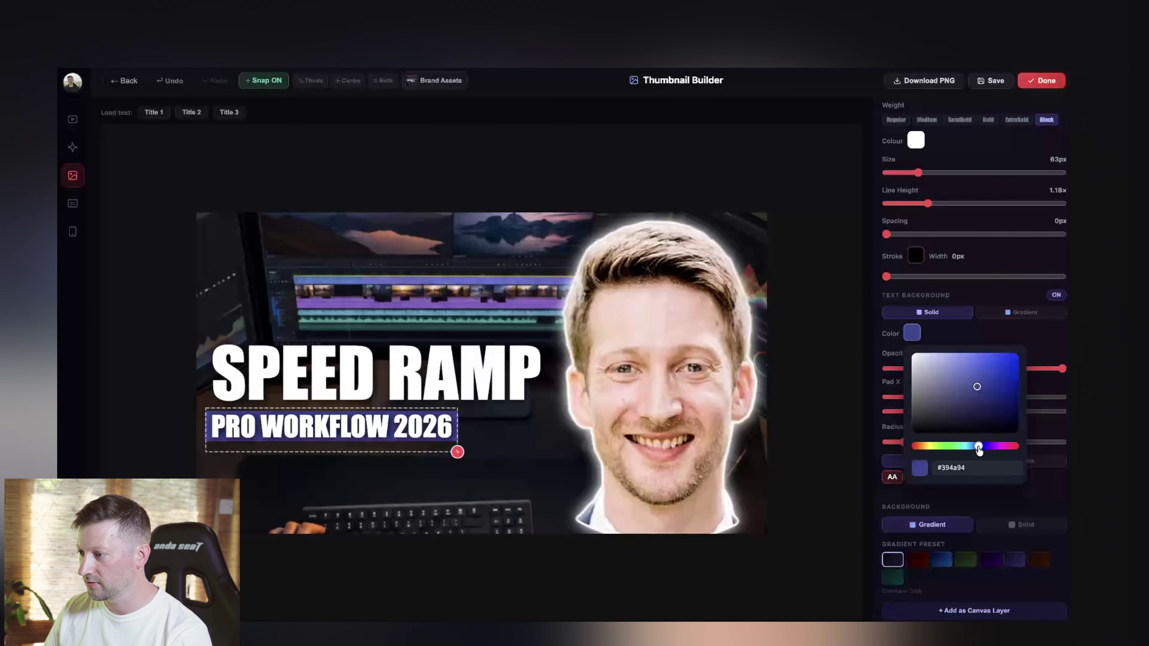
left_click(1027, 316)
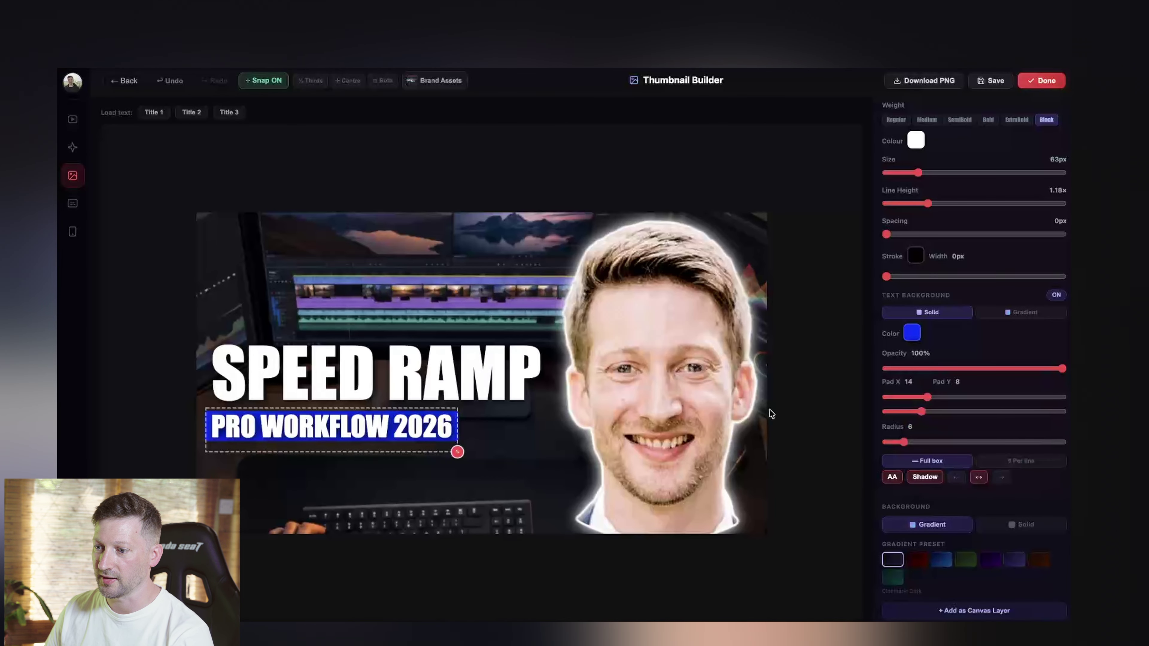
Enlarge the subtext to 70 px and give its blue background Pad X 18, Pad Y 13 and radius 12.
left_click_drag(457, 452, 458, 454)
left_click_drag(398, 430, 423, 429)
scroll(973, 408, "down", 1)
left_click_drag(903, 395, 928, 396)
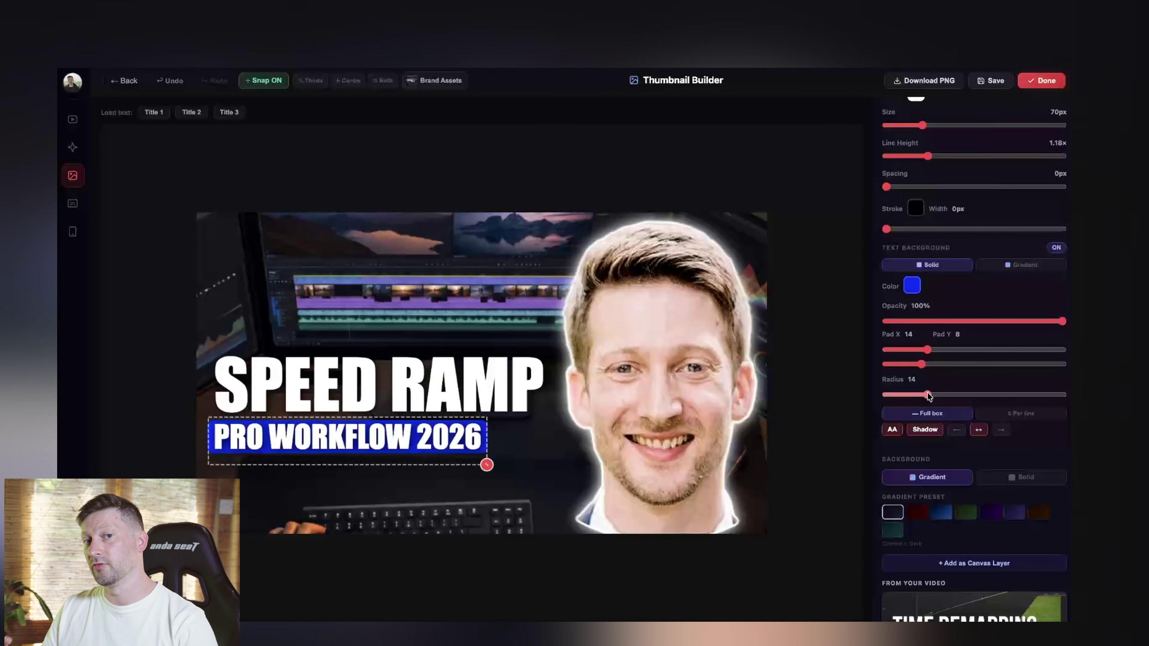
left_click_drag(929, 395, 945, 365)
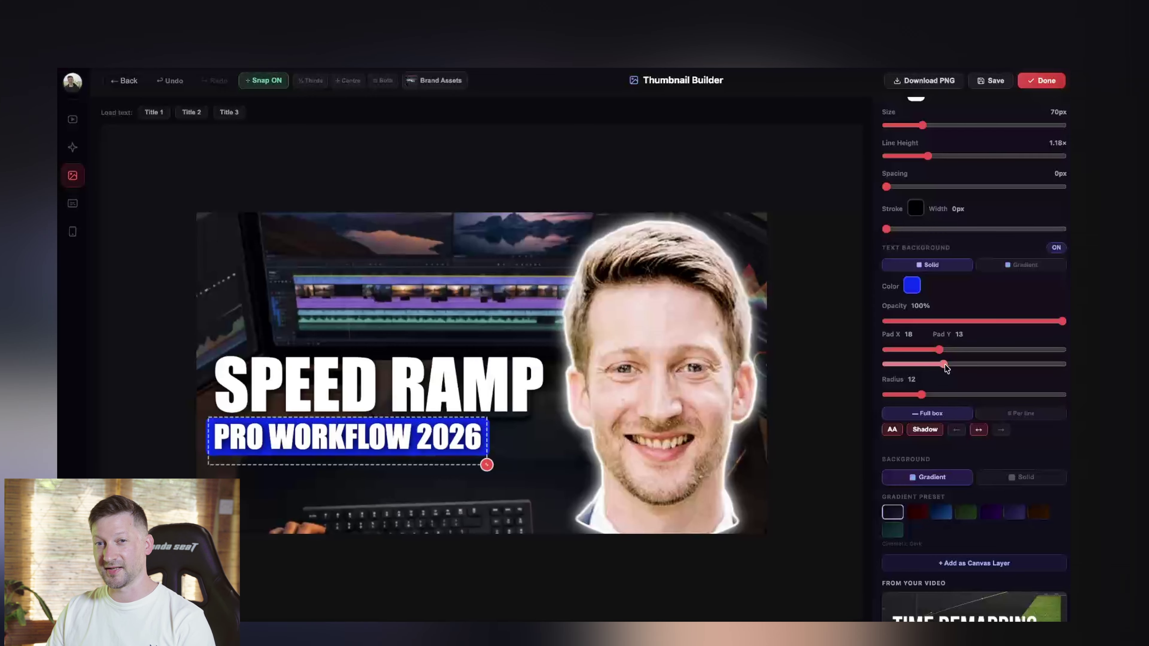
Align the headline with the subtext's left edge and move the subtext slightly closer beneath it.
left_click(338, 365)
left_click_drag(338, 365, 313, 368)
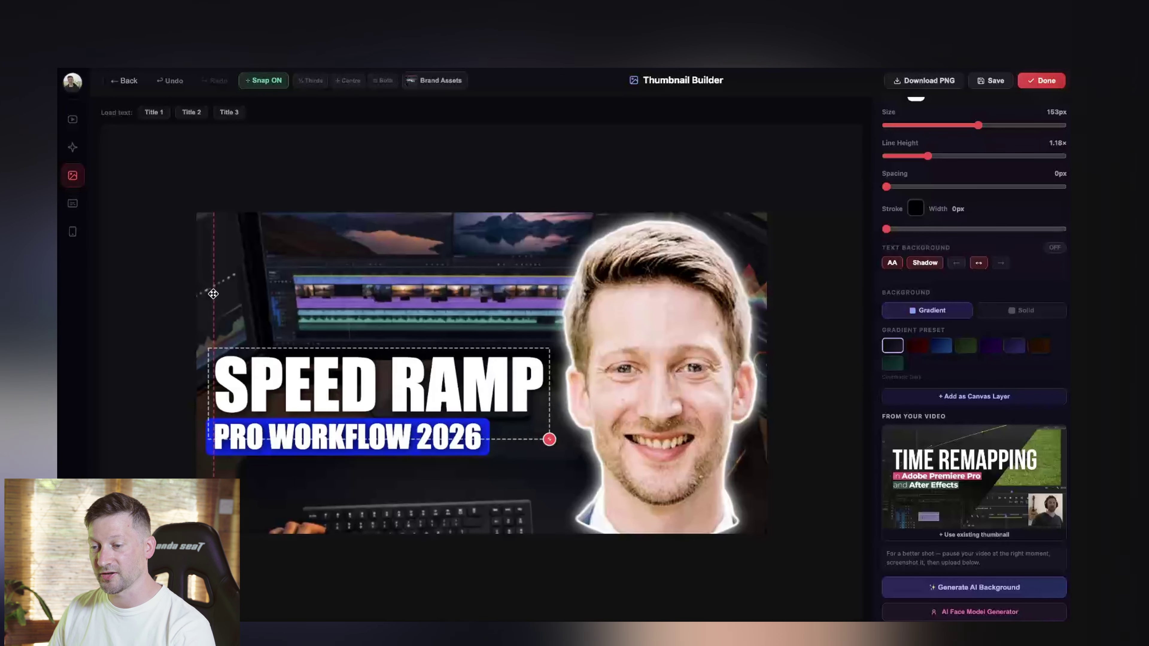
mouse_move(302, 396)
left_mouse_down()
mouse_move(291, 396)
mouse_move(302, 395)
left_mouse_up()
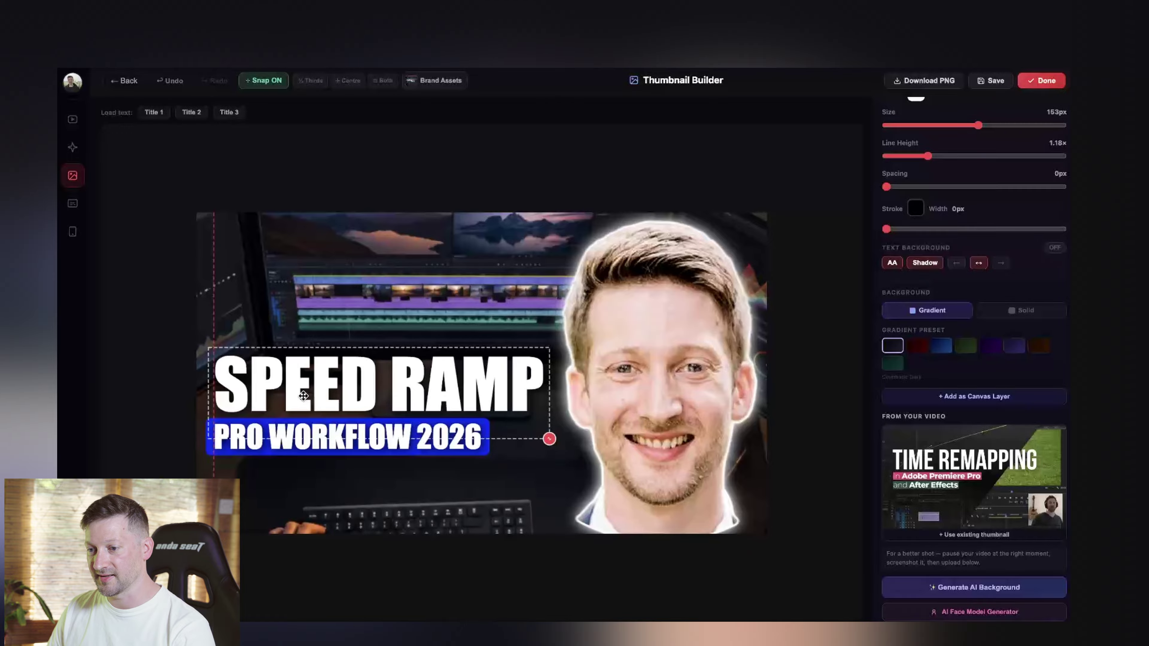
mouse_move(310, 439)
left_mouse_down()
mouse_move(310, 455)
mouse_move(307, 436)
left_mouse_up()
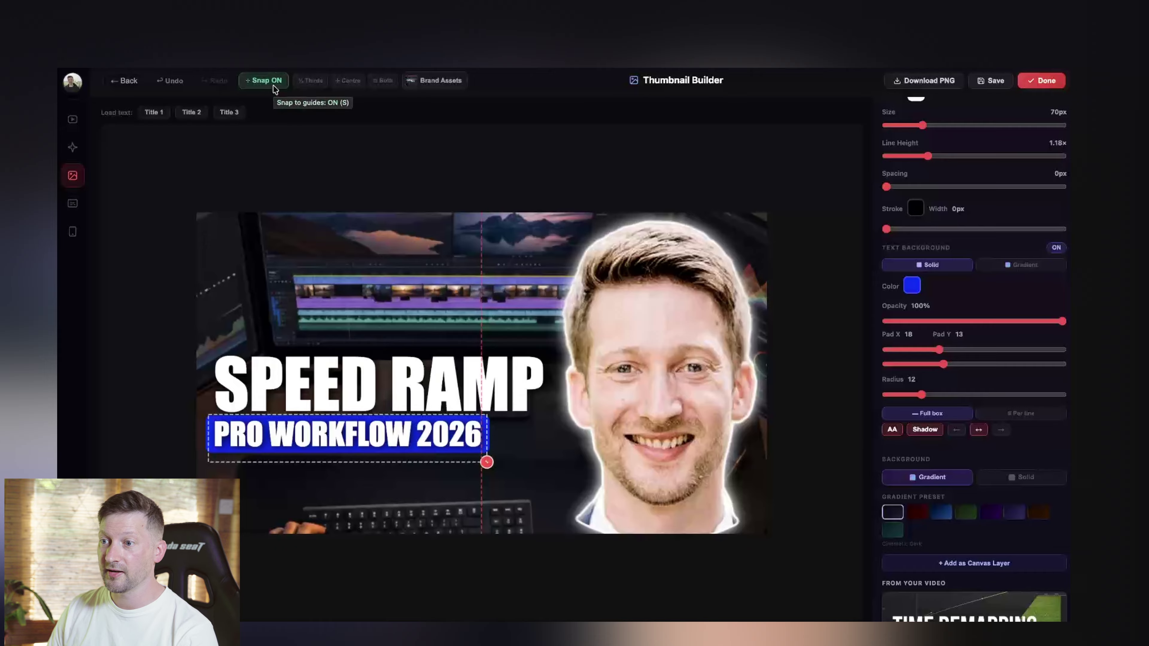
left_click(274, 84)
left_click_drag(288, 384, 294, 361)
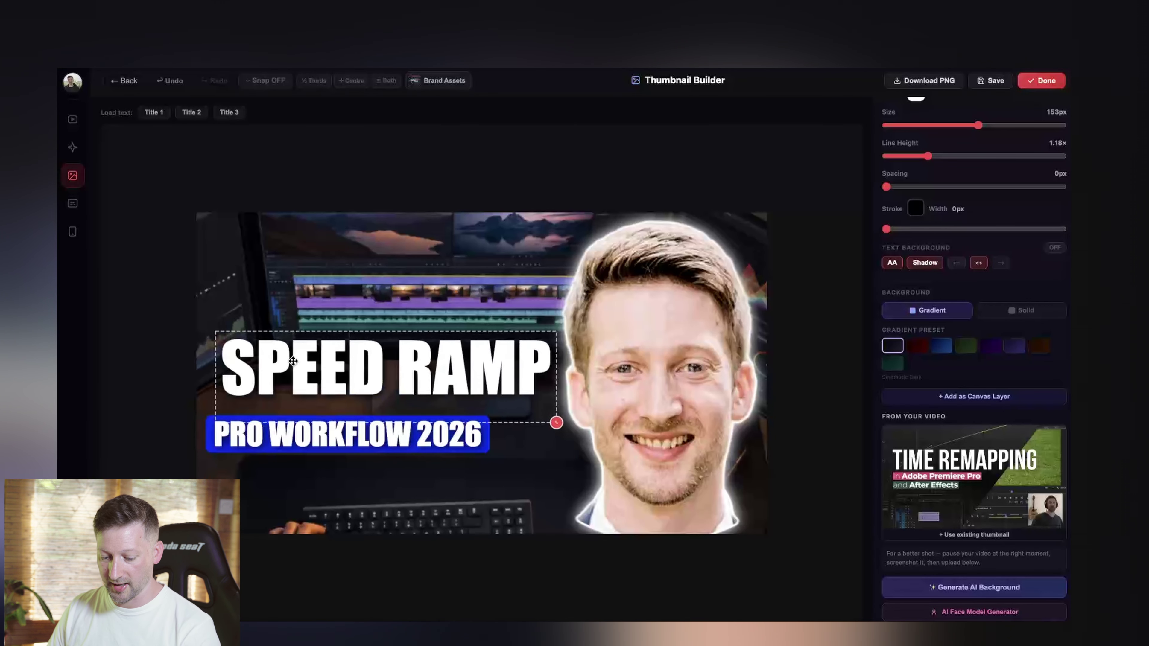
key("ctrl+z")
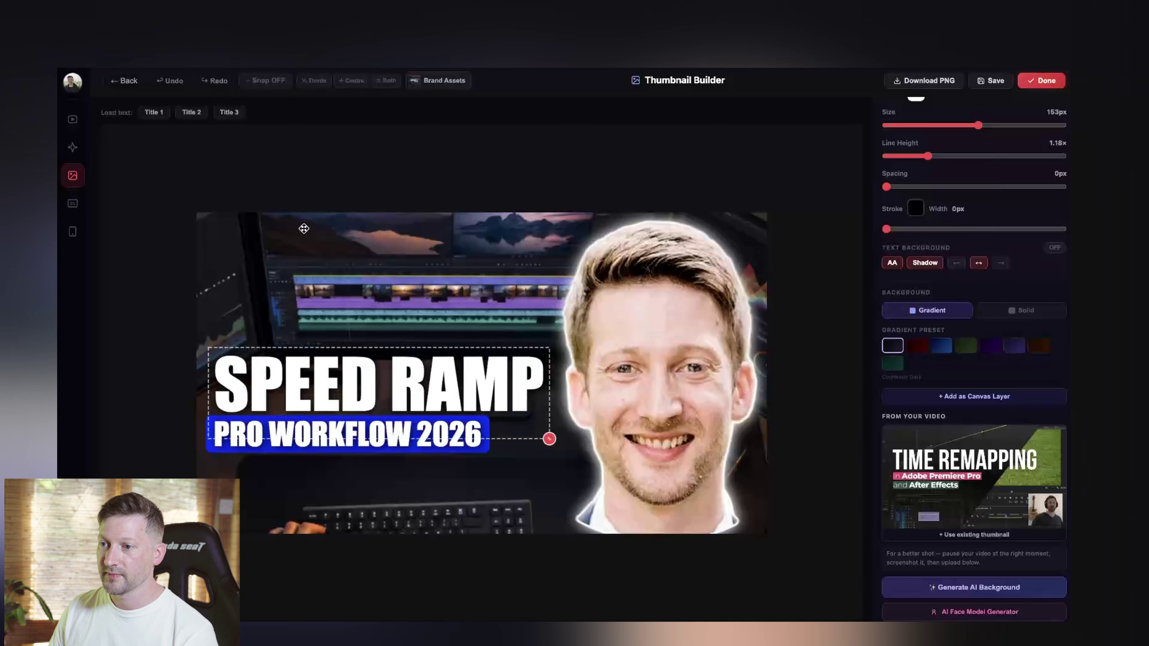
left_click(273, 84)
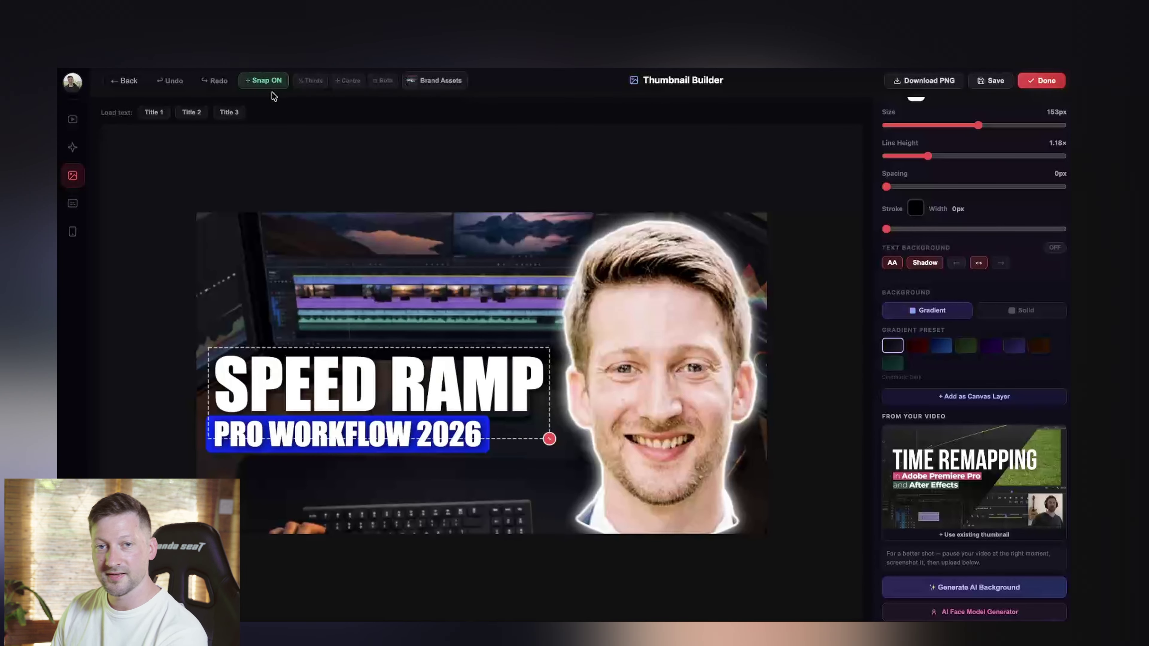
Nudge the SPEED RAMP headline slightly up while keeping it aligned with the subtext's left edge.
left_click_drag(290, 395, 292, 393)
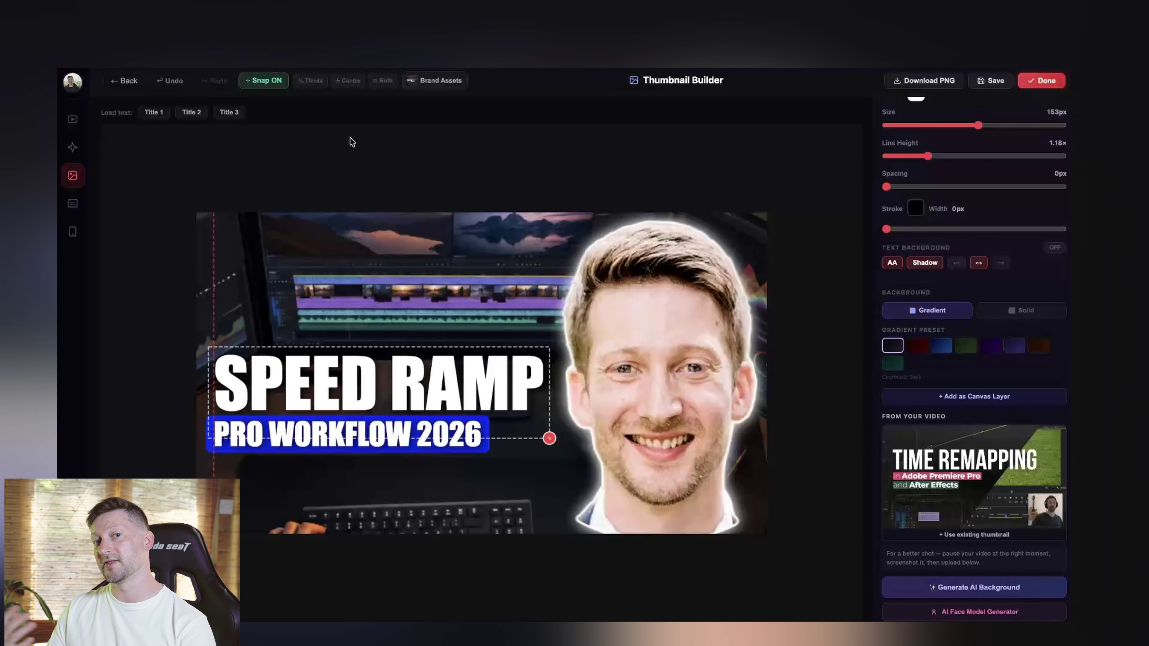
Show the thirds guides, enlarge the SPEED RAMP headline to 158 px and position it just above the subtext.
left_click(310, 81)
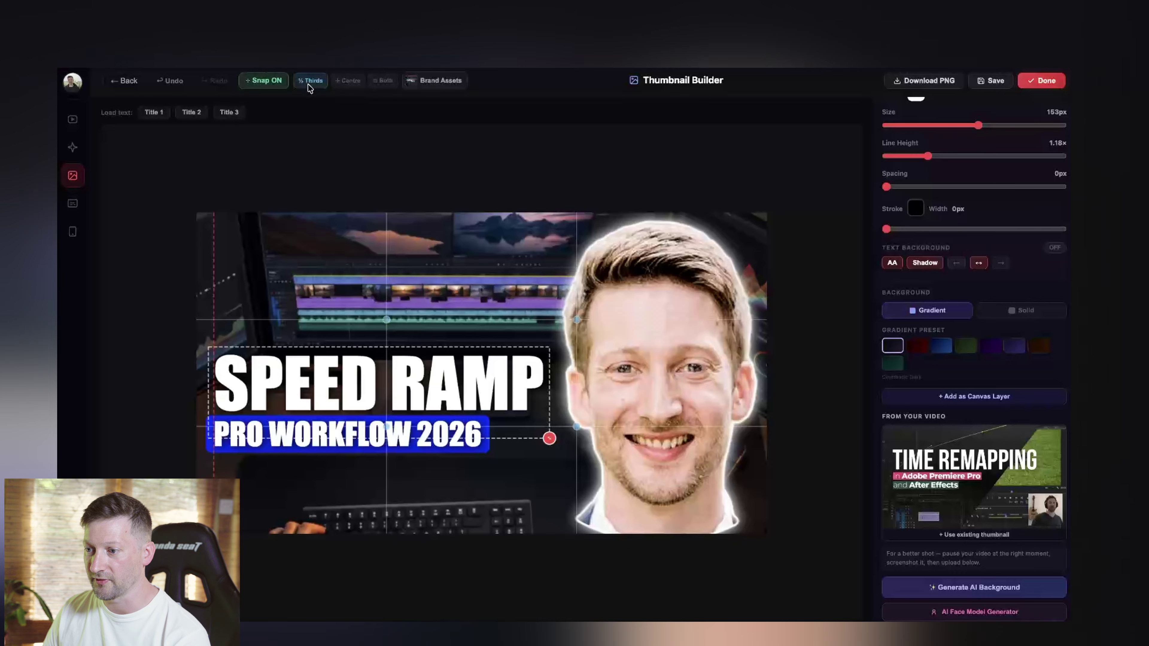
left_click_drag(365, 376, 366, 317)
left_click_drag(553, 382, 557, 383)
left_click_drag(431, 333, 399, 400)
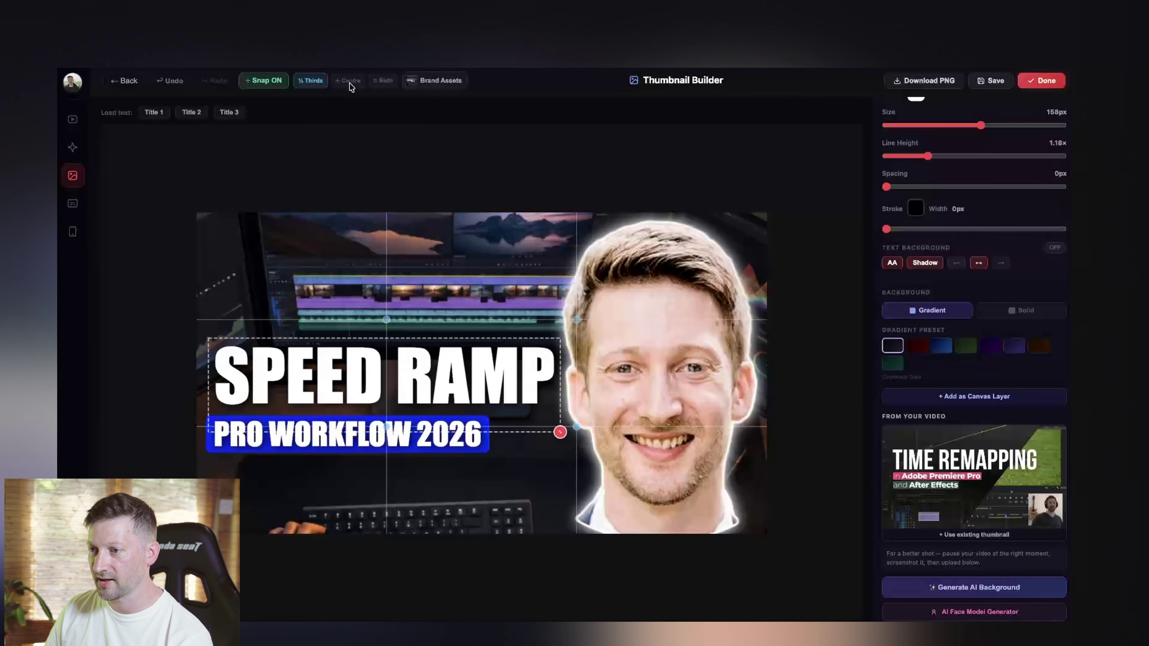
Try the centre guides and the combined guide overlay, and switch all canvas guides off.
left_click(351, 81)
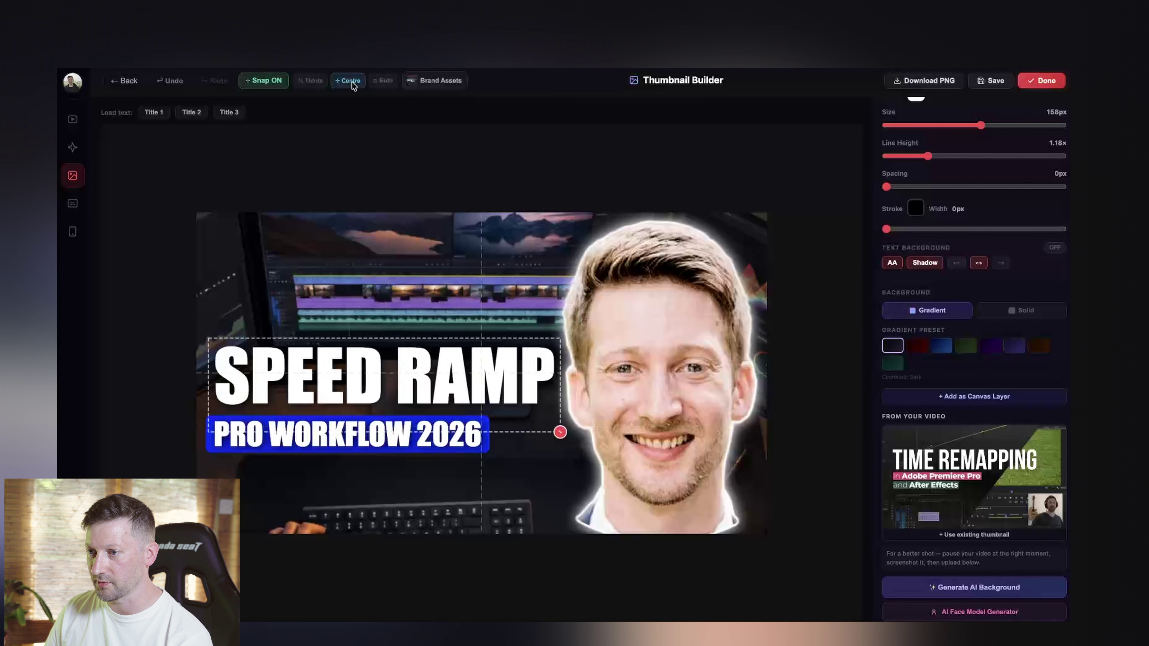
left_click(383, 82)
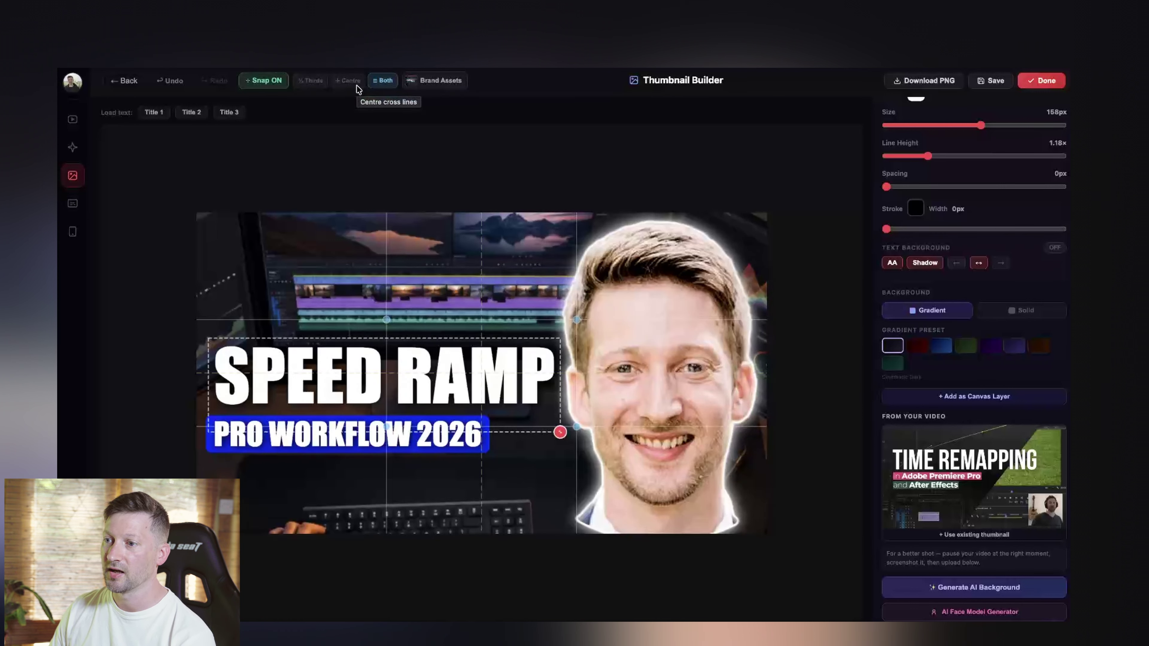
left_click(376, 82)
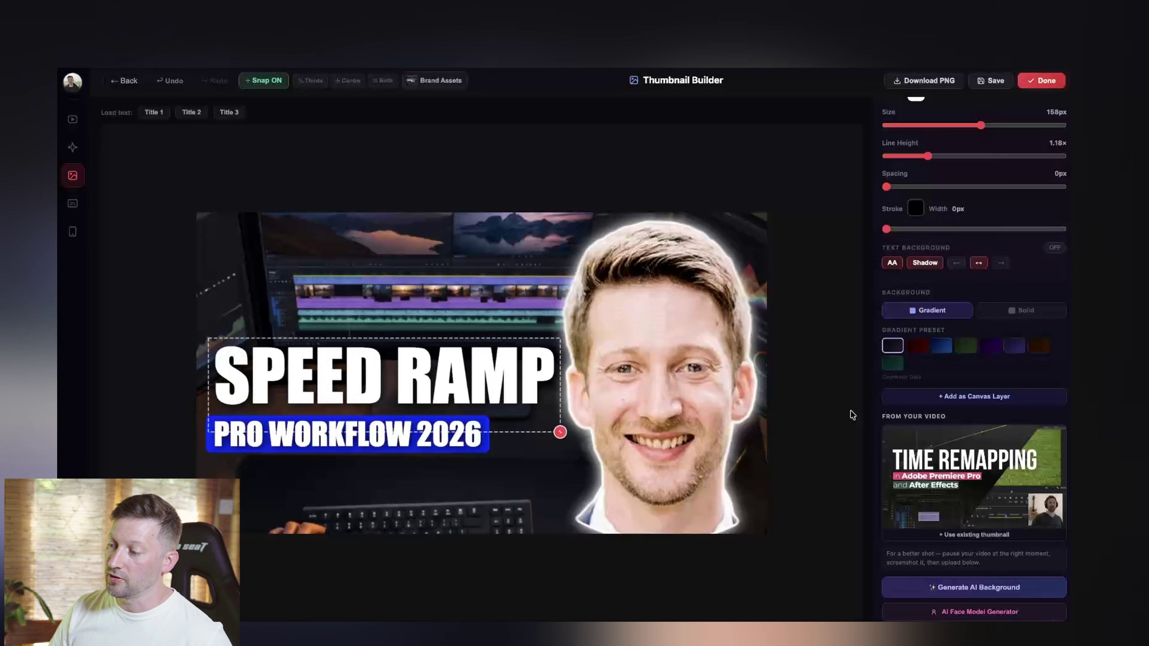
Search the Pexels stock photos for "Video editing" and add the close-up of the editing software's waveform display to the canvas.
scroll(1014, 469, "down", 3)
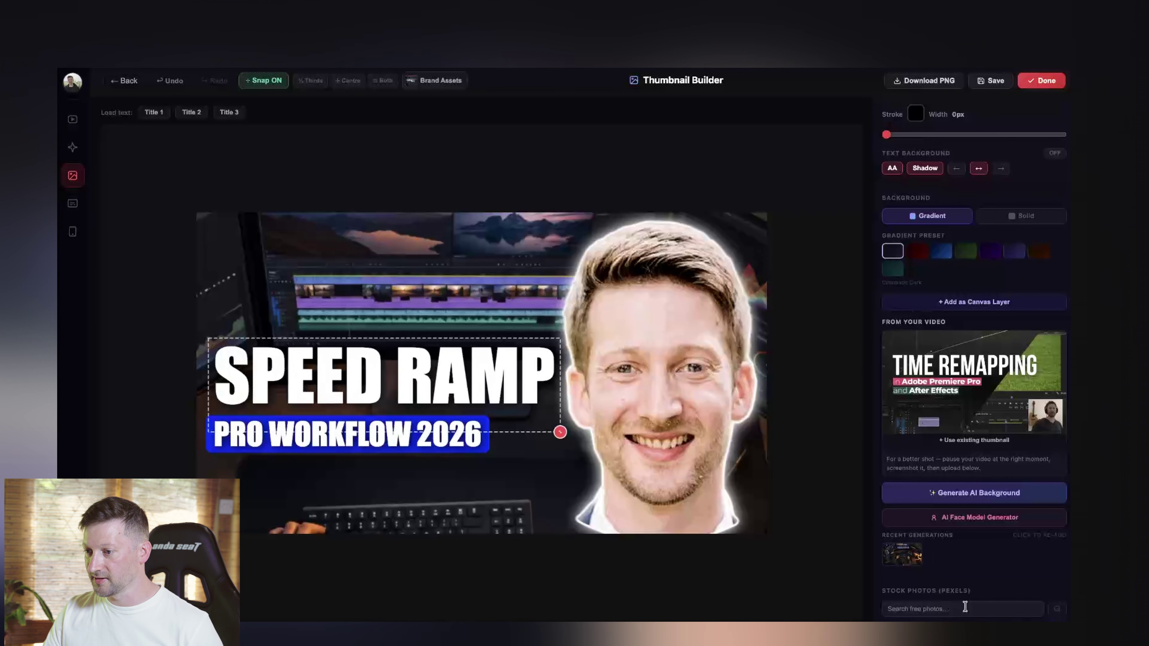
type("Video editing")
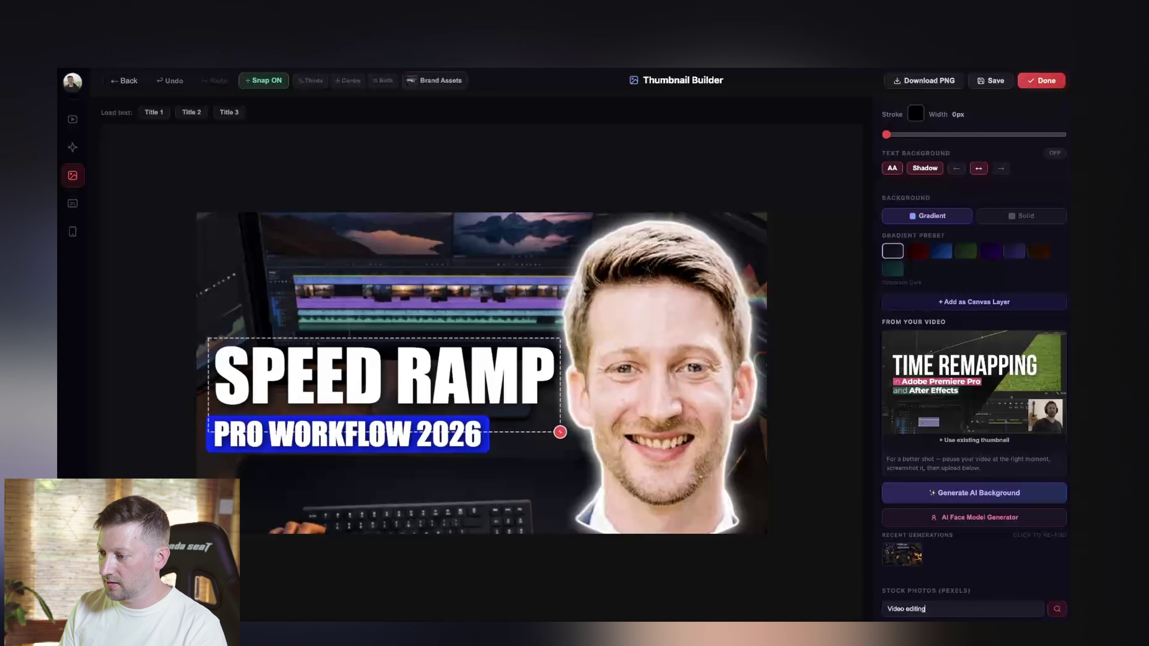
key("Return")
scroll(926, 455, "down", 3)
scroll(926, 455, "down", 2)
left_click(1018, 412)
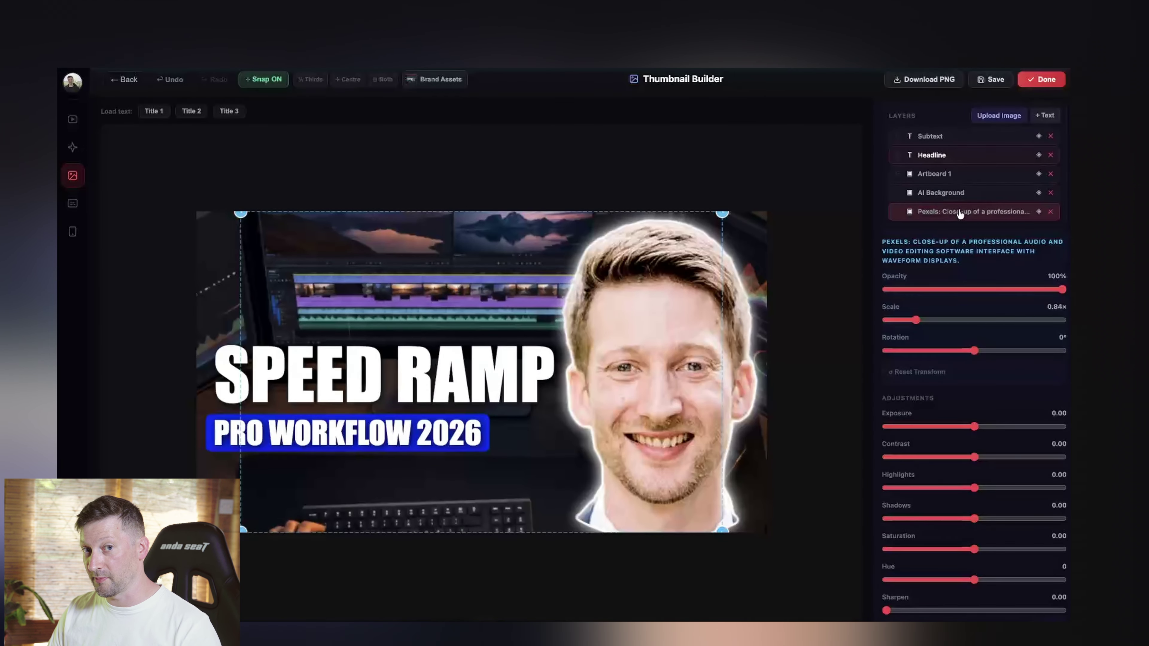
Place the Pexels photo layer above the AI Background layer and enlarge it to 1.29× so it fills the canvas.
mouse_move(961, 214)
left_mouse_down()
mouse_move(956, 176)
mouse_move(957, 194)
left_mouse_up()
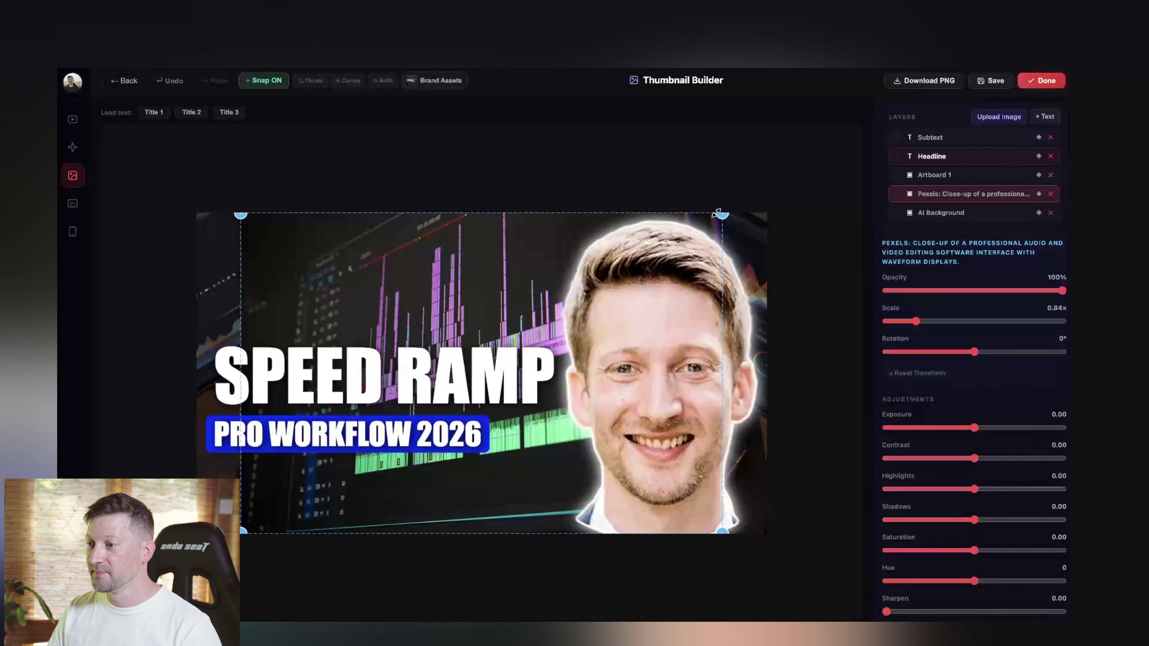
left_click_drag(721, 213, 883, 198)
left_click_drag(465, 260, 449, 261)
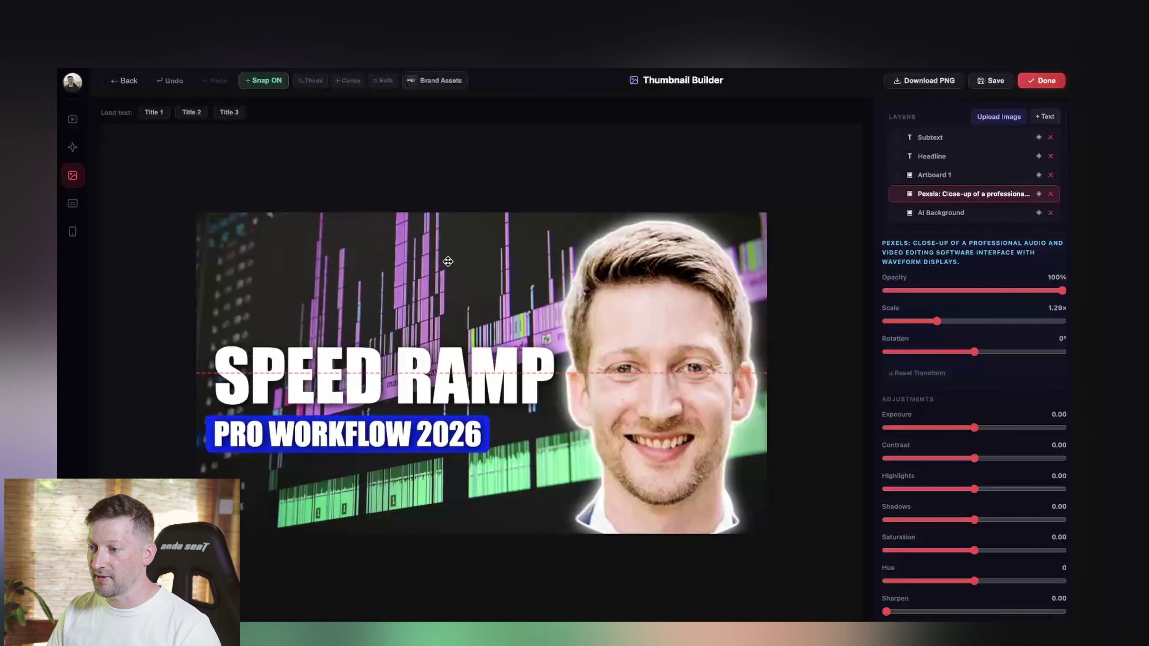
Add the Cinematic Dark gradient as a canvas layer and place it between the Artboard 1 portrait and the Pexels photo.
left_click(504, 351)
scroll(936, 425, "down", 2)
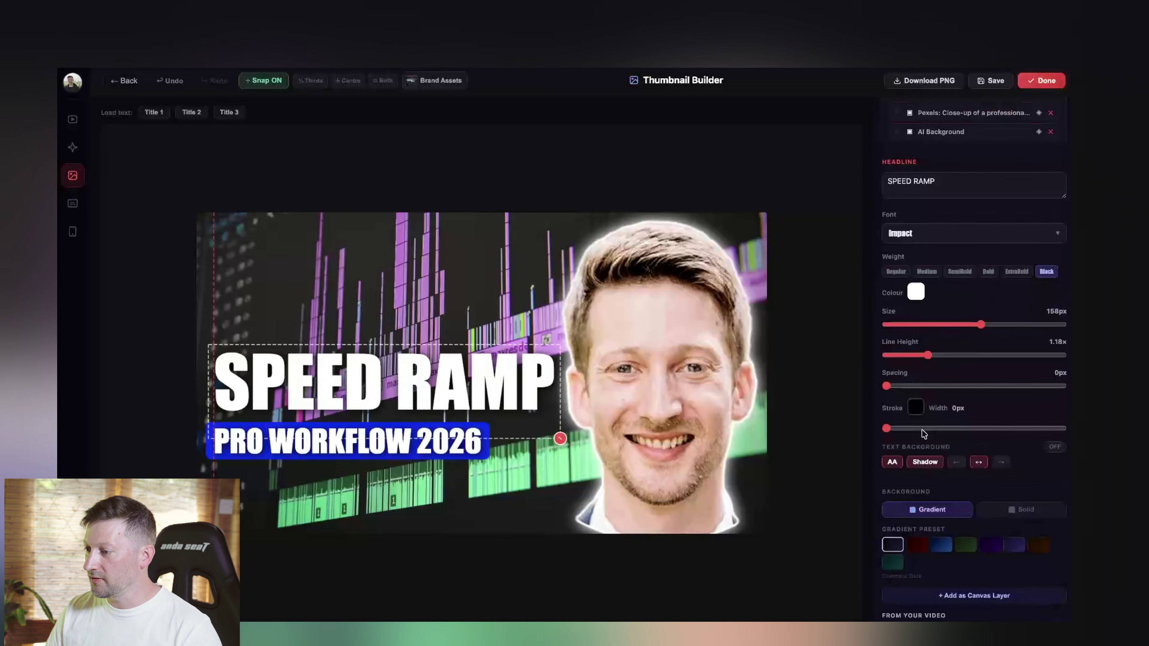
scroll(923, 434, "down", 3)
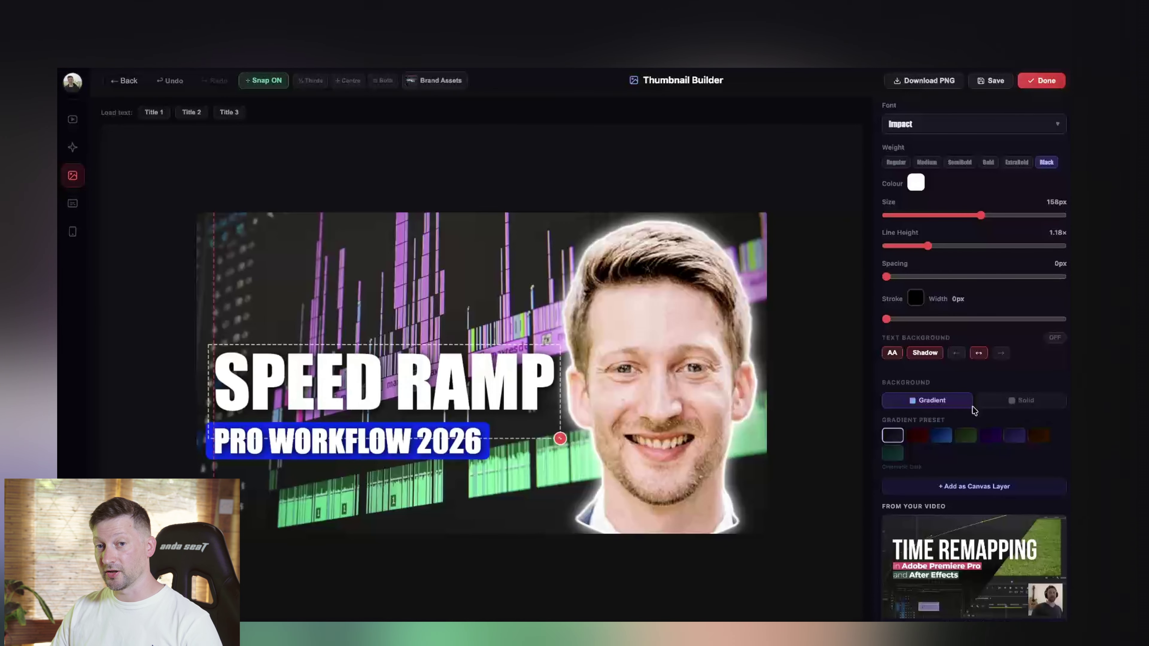
scroll(926, 435, "up", 1)
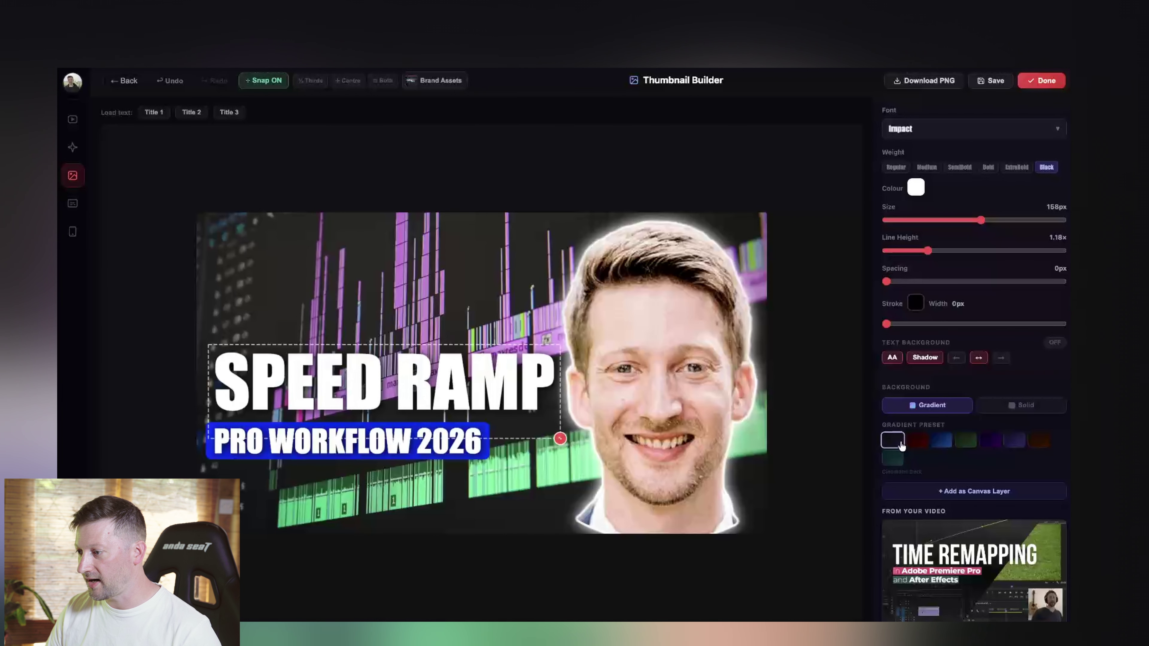
scroll(903, 444, "down", 2)
left_click(968, 410)
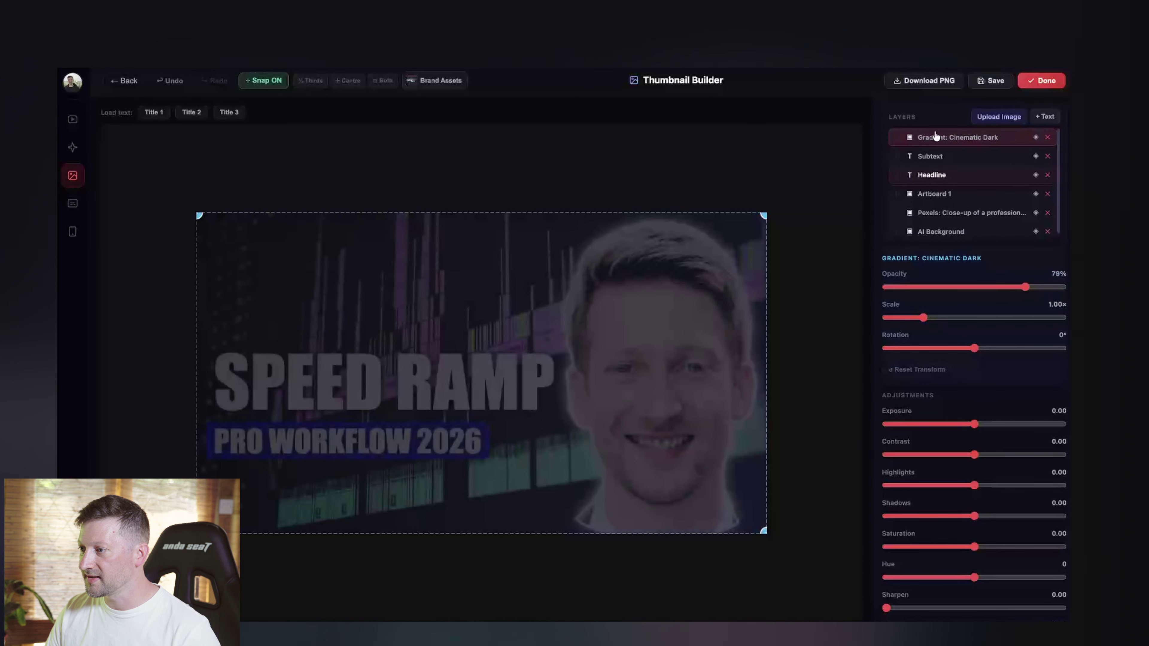
left_click_drag(936, 144, 940, 197)
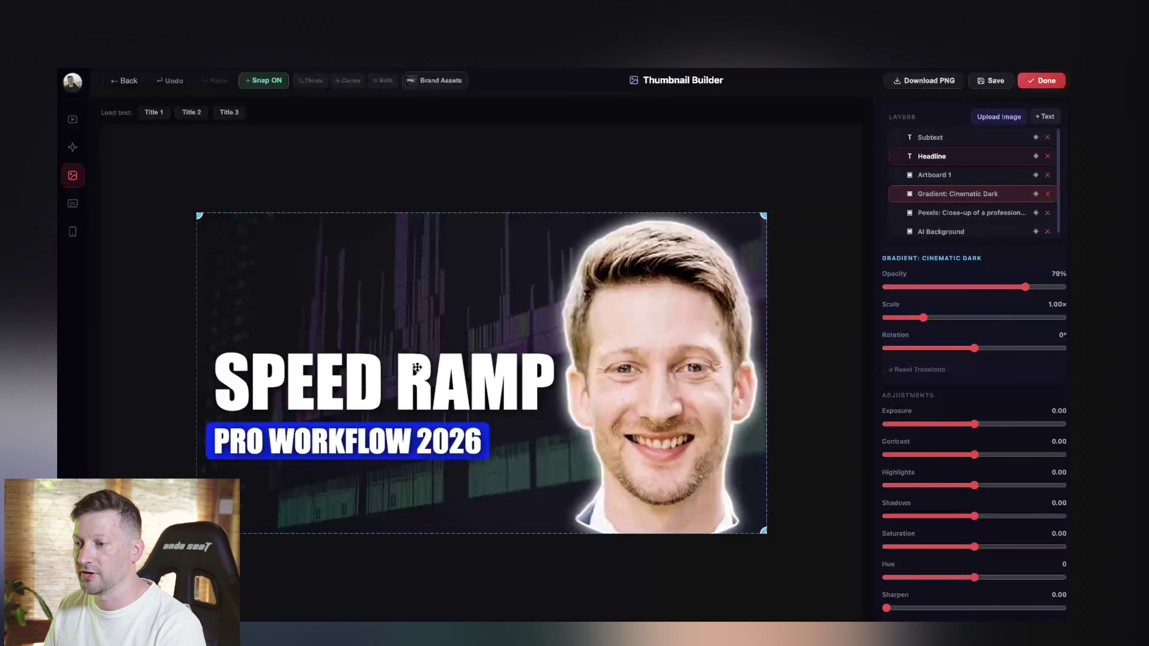
Lower the opacity of the Cinematic Dark gradient layer so more of the stock photo shows through.
scroll(1001, 460, "down", 3)
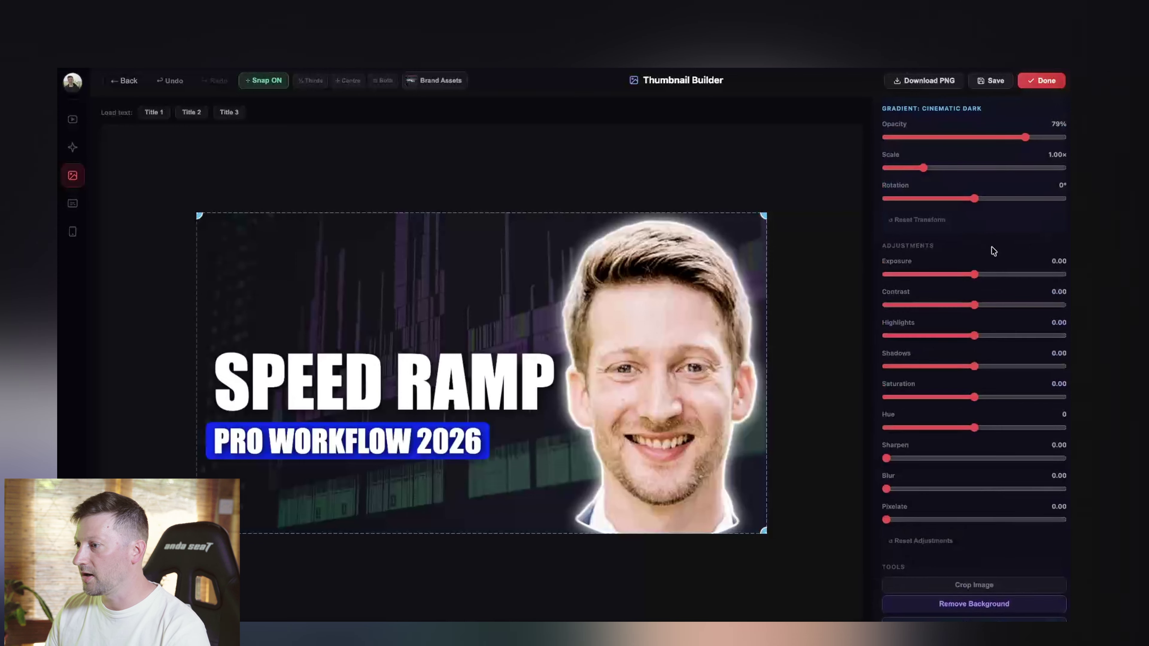
scroll(993, 251, "up", 3)
left_click_drag(1024, 292, 953, 304)
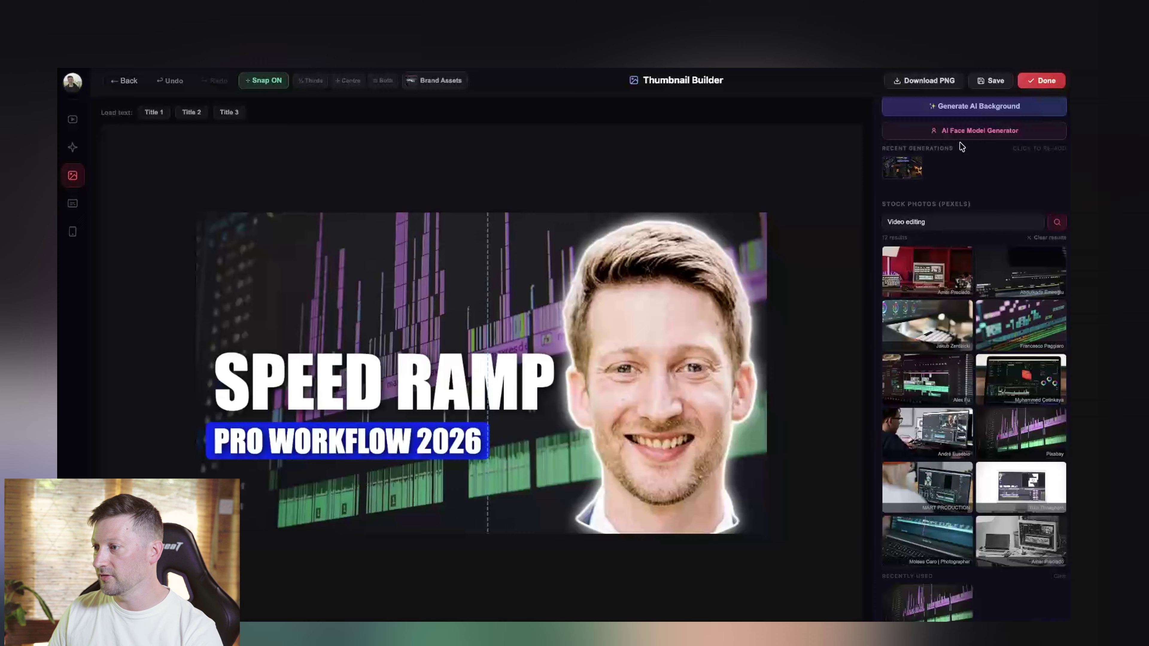
Generate three HD AI portraits from the loaded face photo and add the Cinematic one to the canvas, slightly enlarged.
left_click(985, 134)
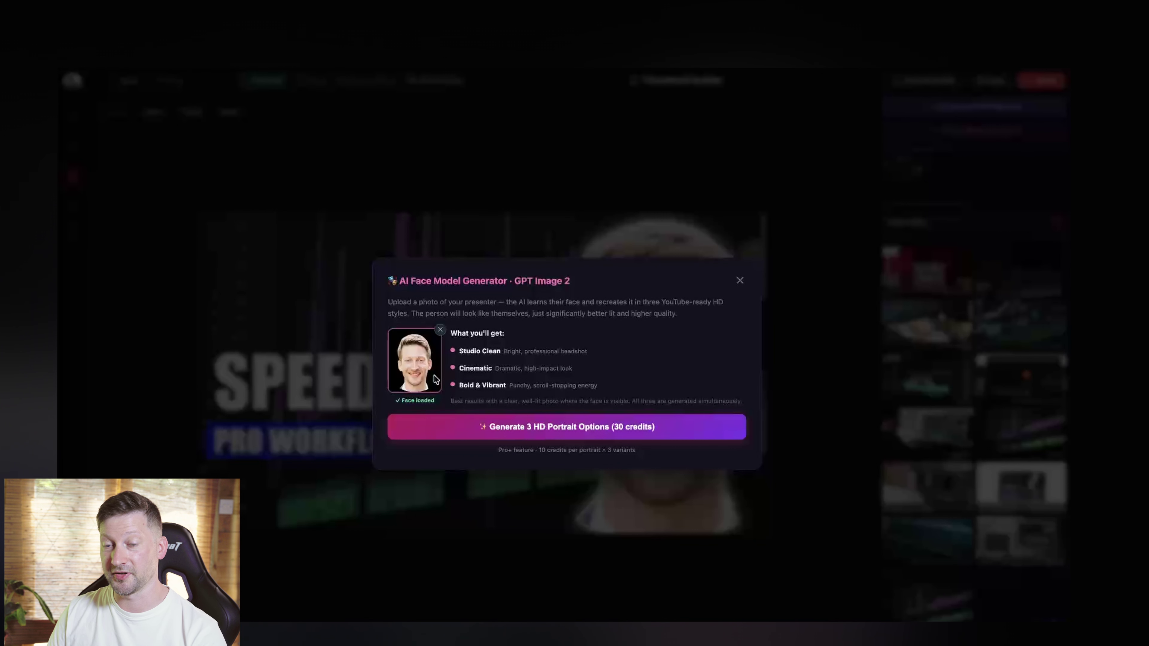
left_click(615, 432)
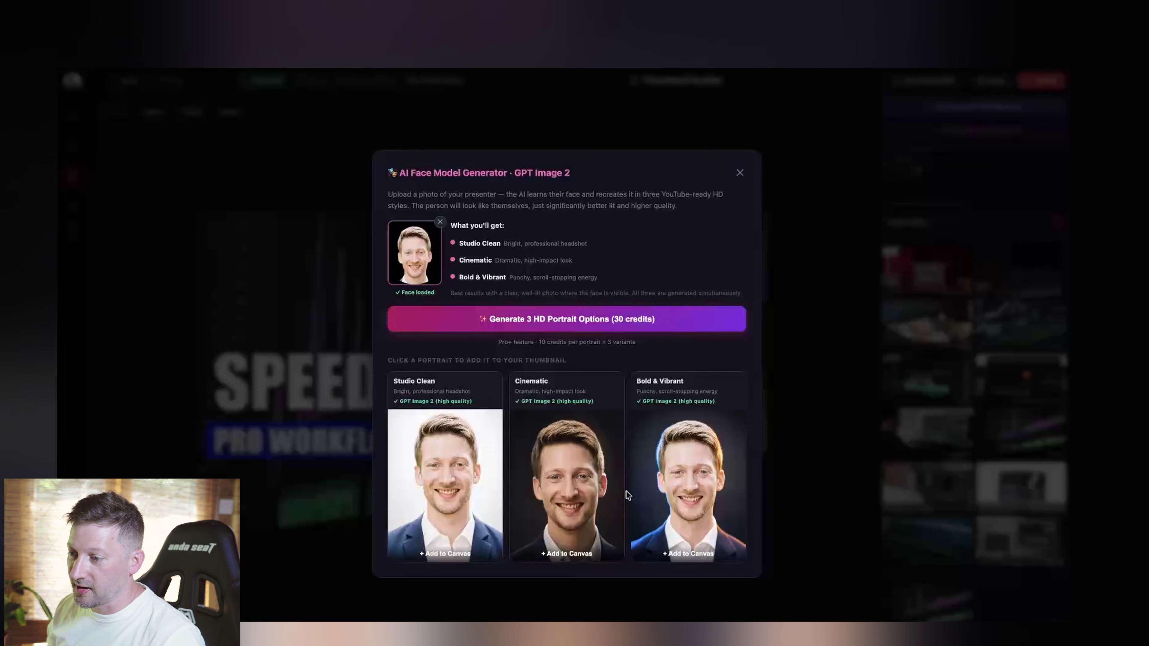
left_click(593, 493)
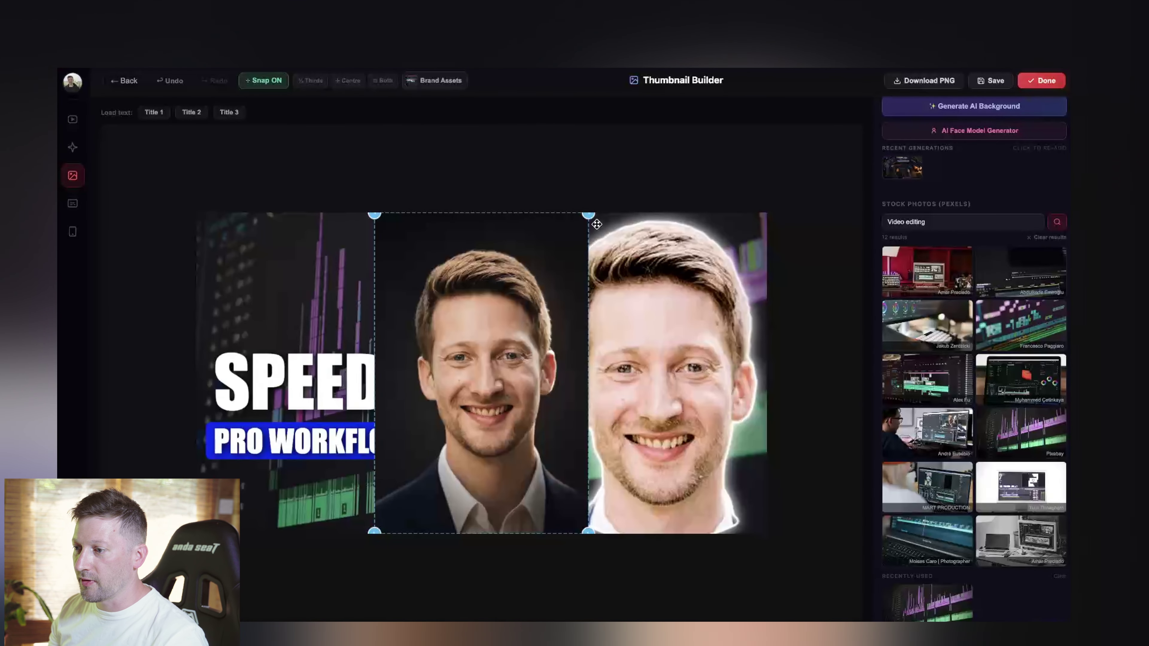
left_click_drag(588, 217, 616, 210)
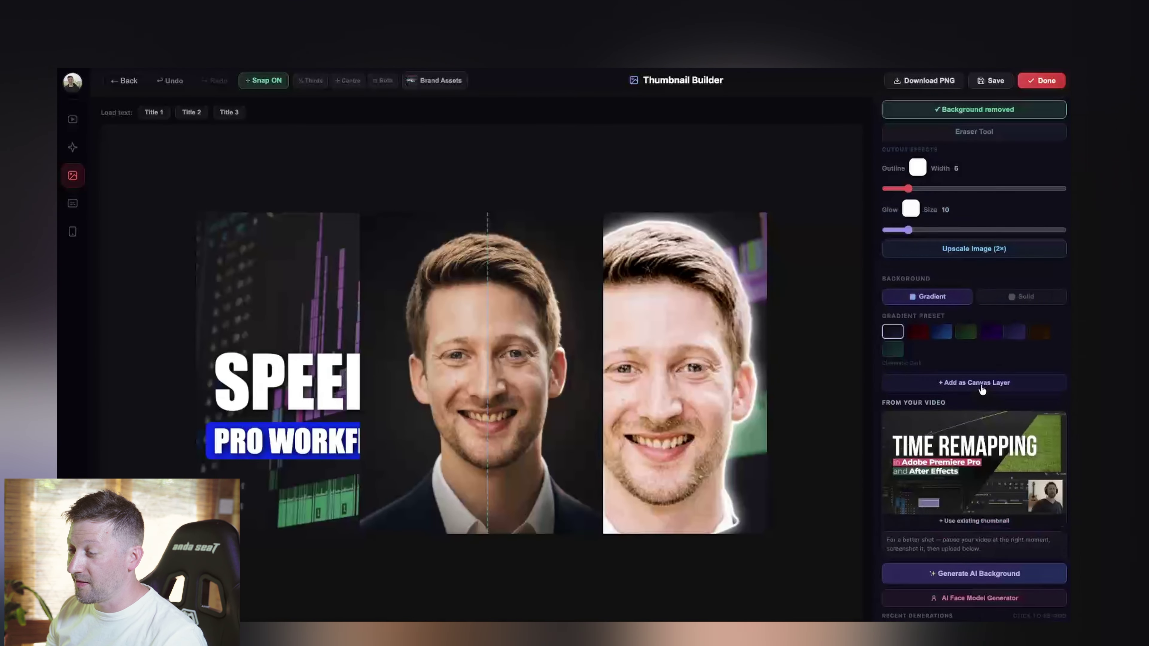
Hide the original Artboard 1 portrait layer.
scroll(982, 389, "down", 1)
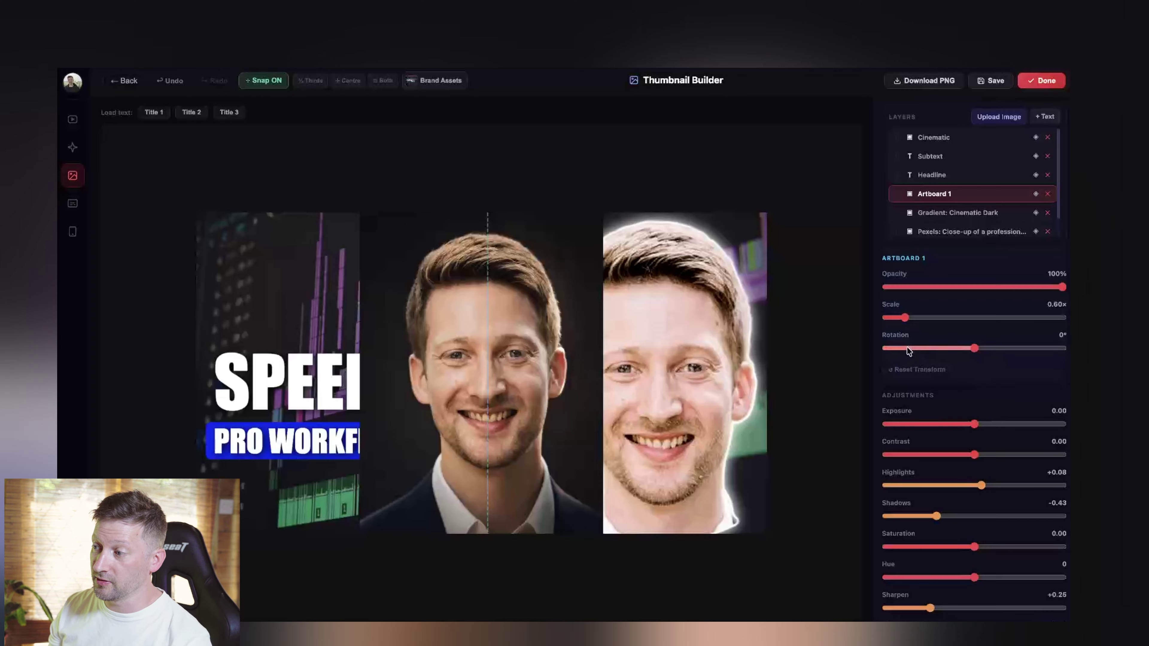
left_click(1036, 196)
left_click(1037, 195)
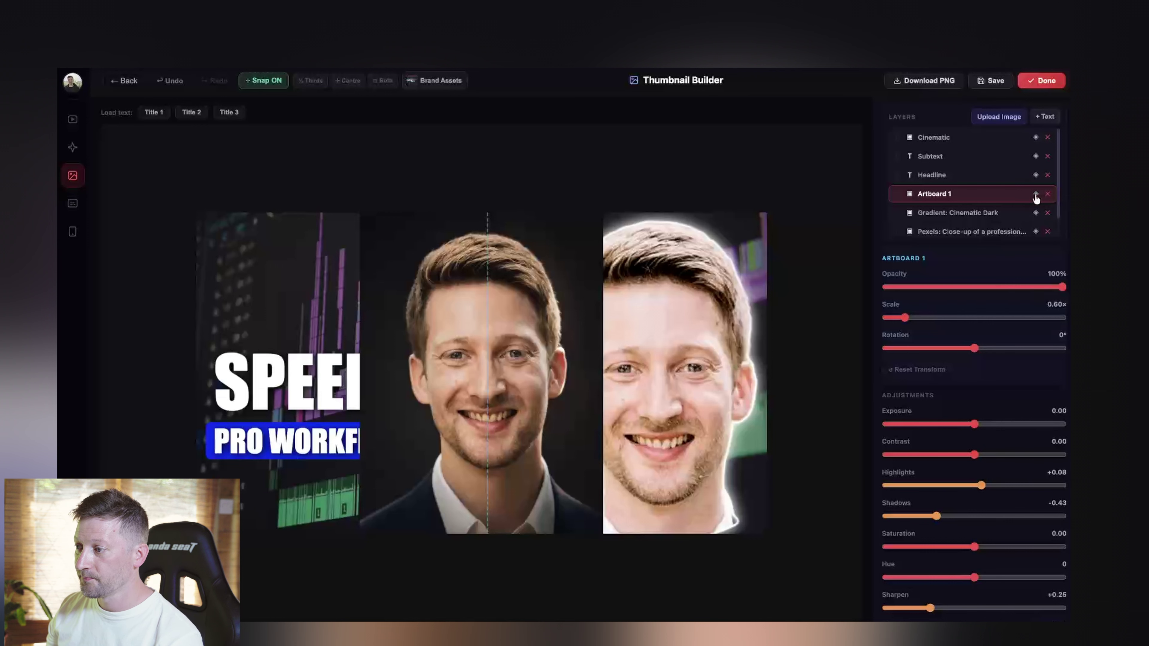
left_click(1036, 194)
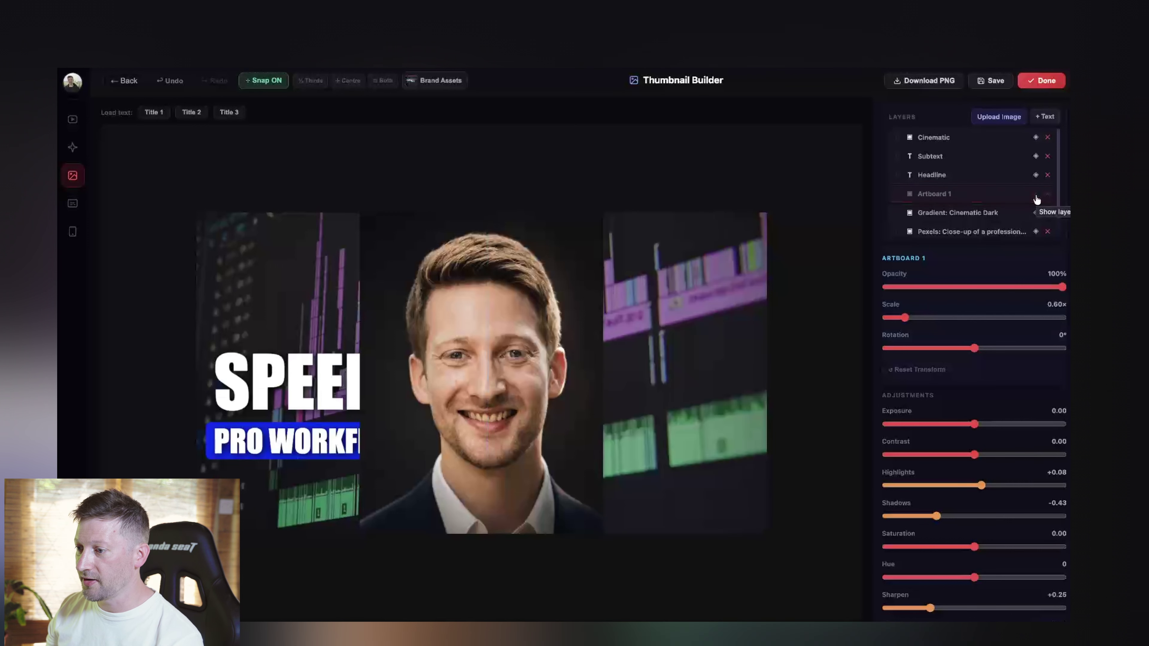
Scale the Cinematic portrait to 0.50×, position it in the right part of the thumbnail and turn snapping off.
left_click_drag(486, 354, 636, 351)
left_click_drag(898, 318, 901, 319)
left_click_drag(625, 359, 646, 366)
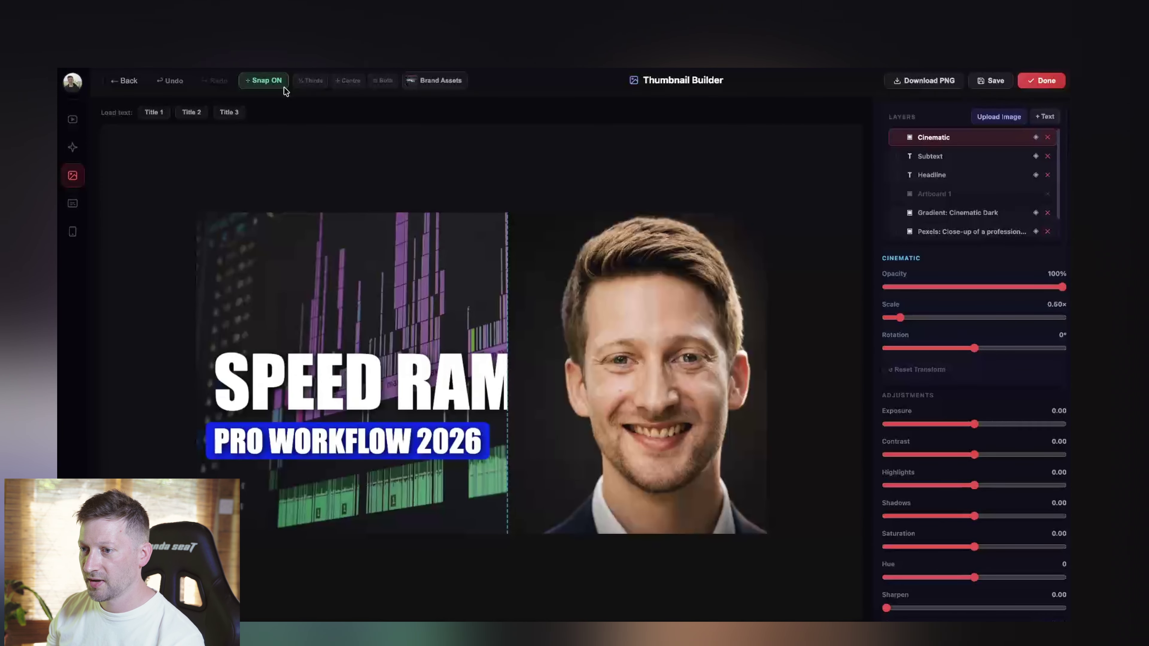
left_click(263, 82)
mouse_move(663, 325)
left_mouse_down()
mouse_move(652, 321)
mouse_move(665, 324)
left_mouse_up()
Remove the background from the Cinematic portrait.
scroll(949, 416, "down", 7)
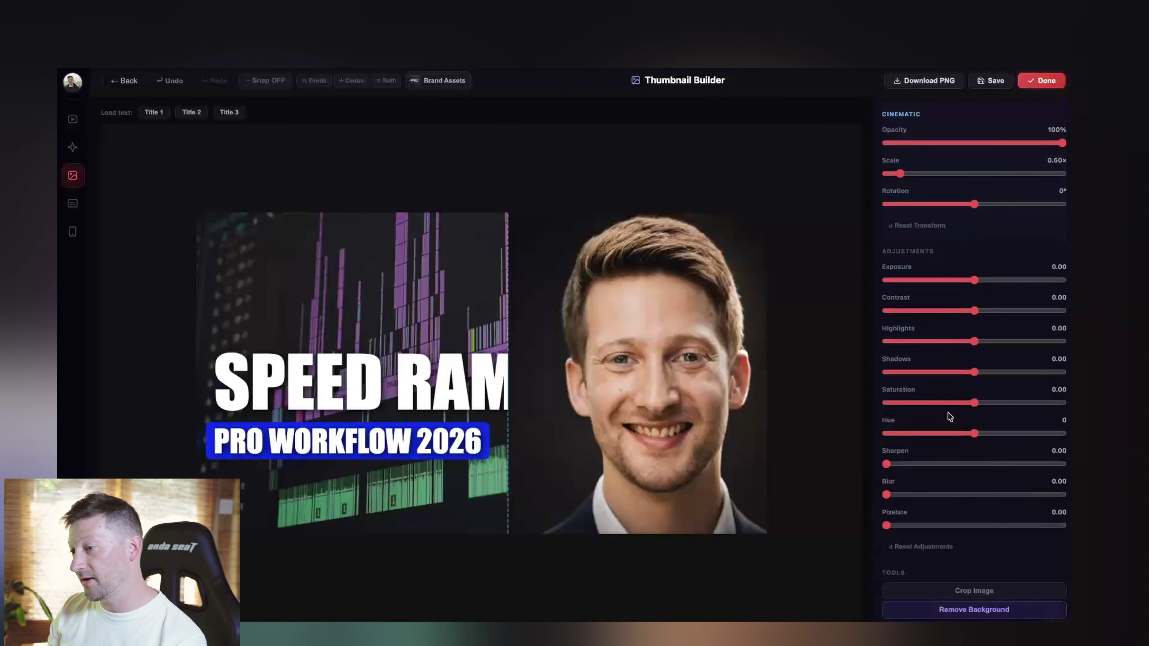
left_click(980, 463)
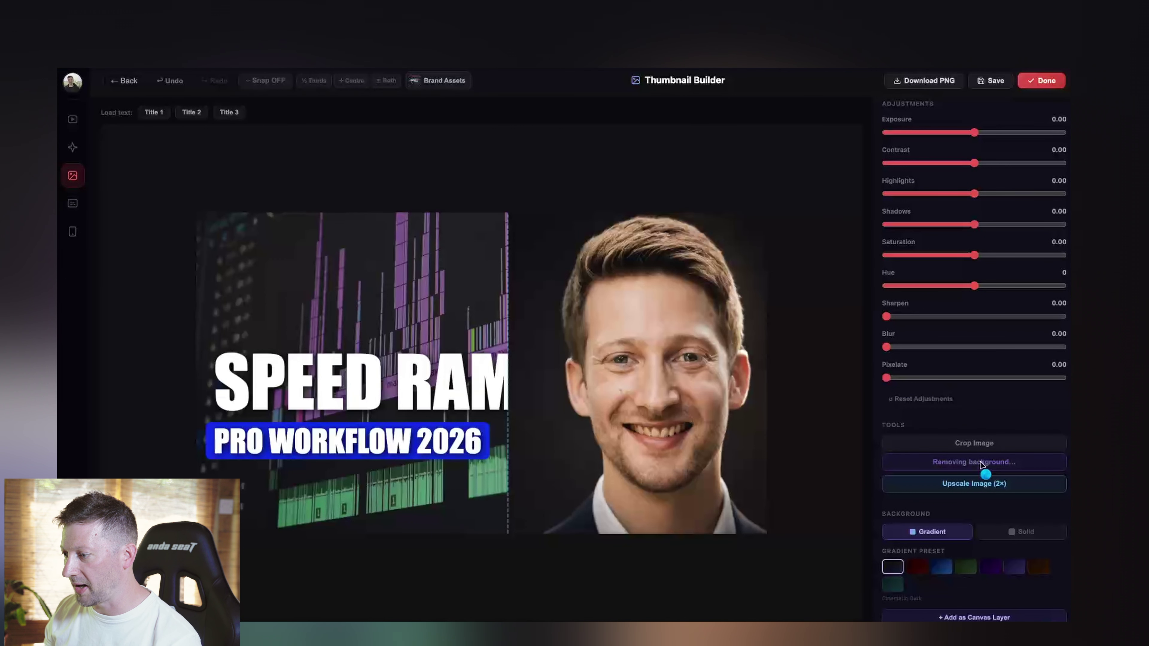